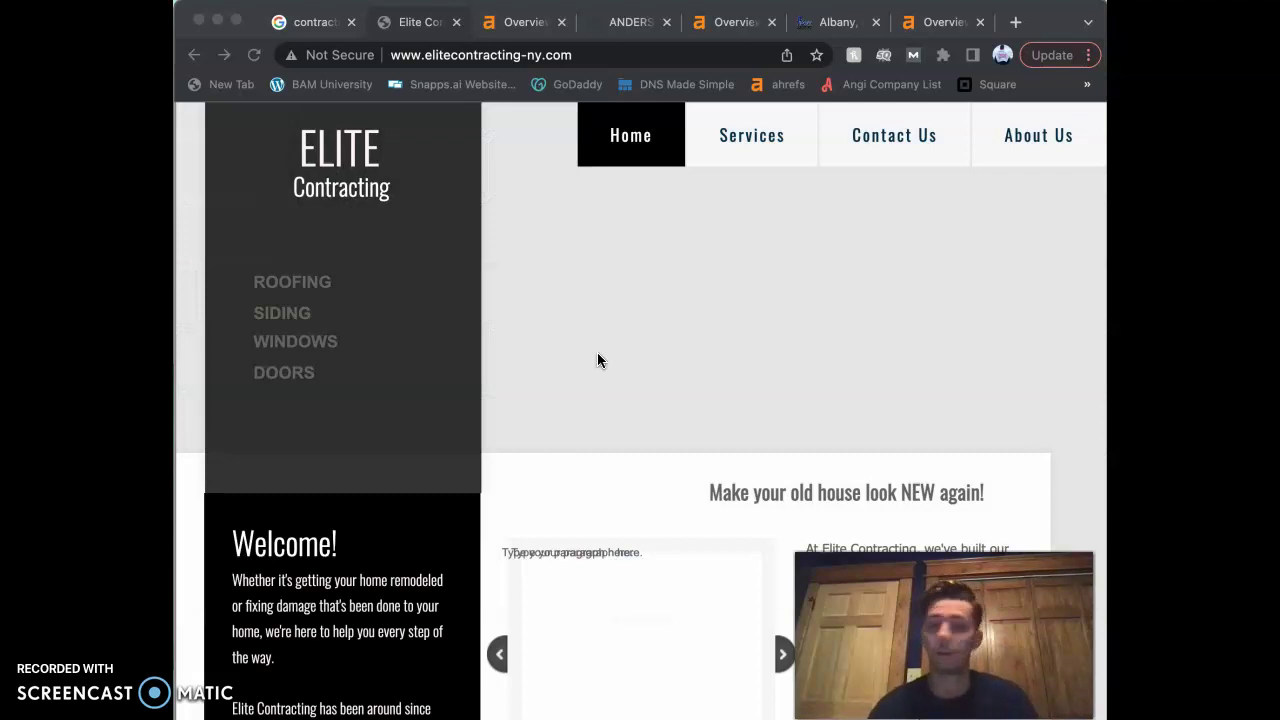
# Look through the Elite Contracting homepage from the header photo to the footer and back up, examining its layout, text and map
pyautogui.click(590, 418)
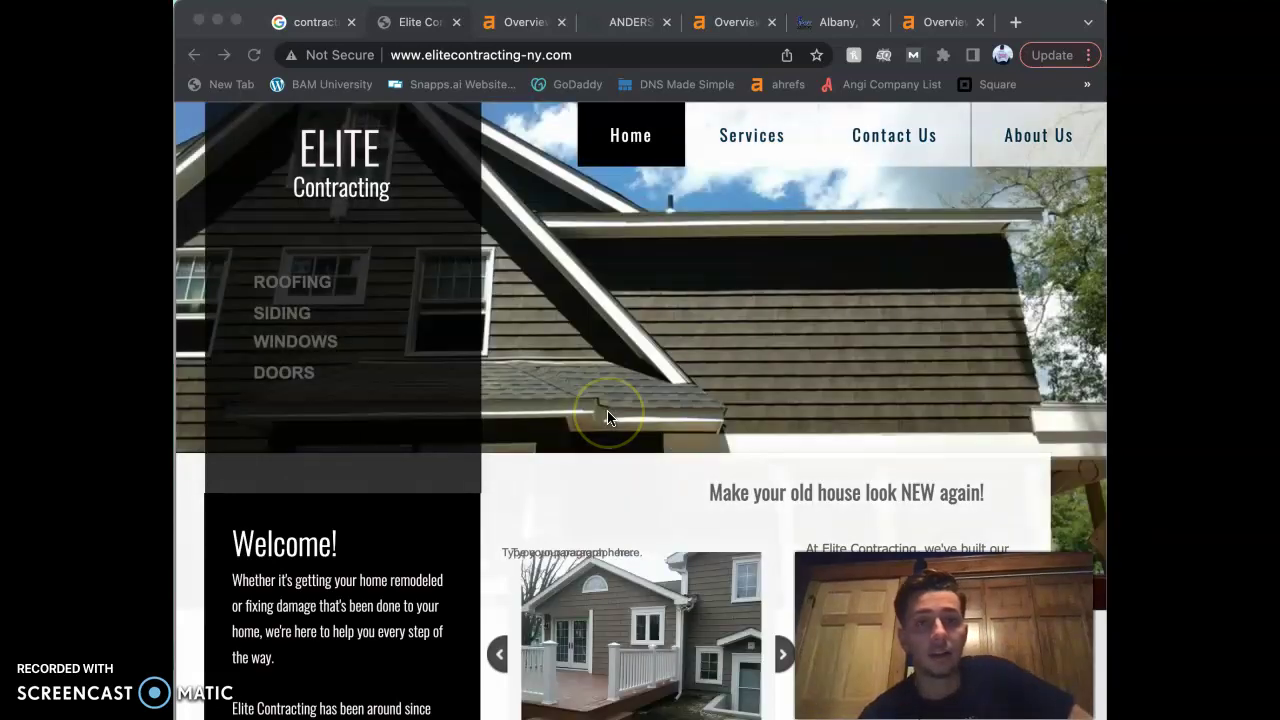
pyautogui.scroll(-1, 608, 418)
pyautogui.scroll(-5, 608, 418)
pyautogui.scroll(-2, 608, 418)
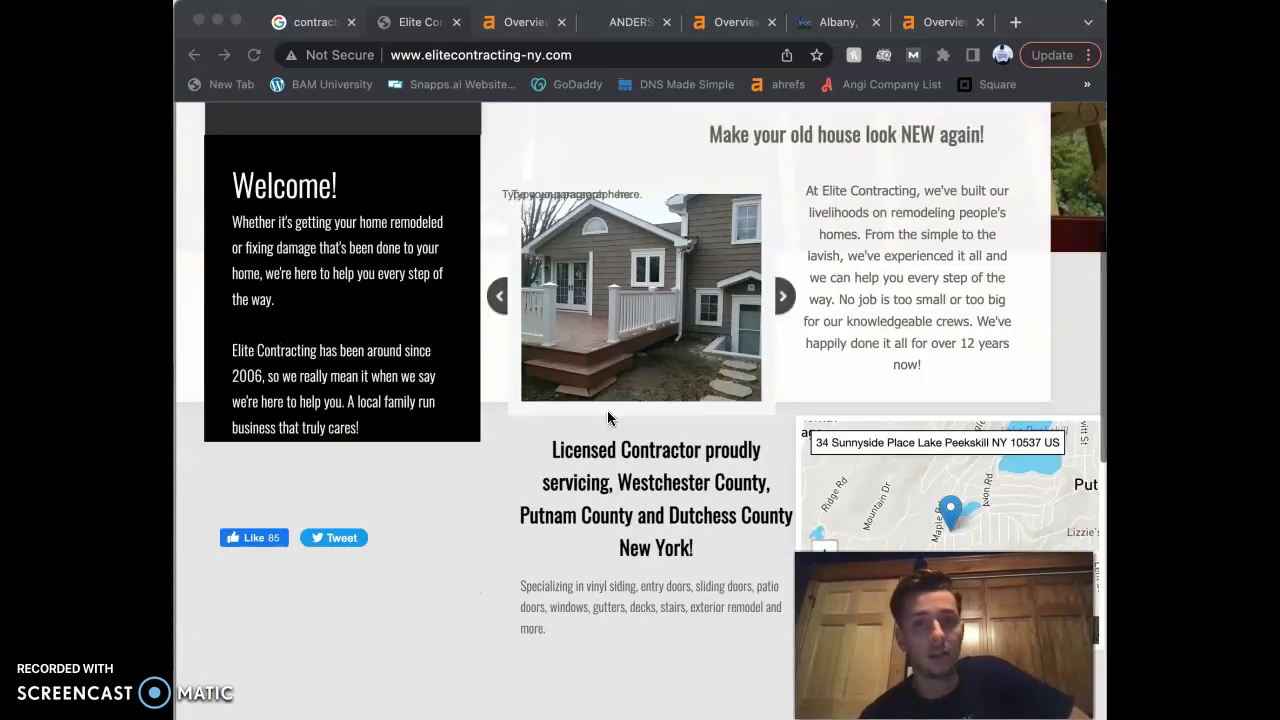
pyautogui.click(616, 485)
pyautogui.scroll(-6, 640, 442)
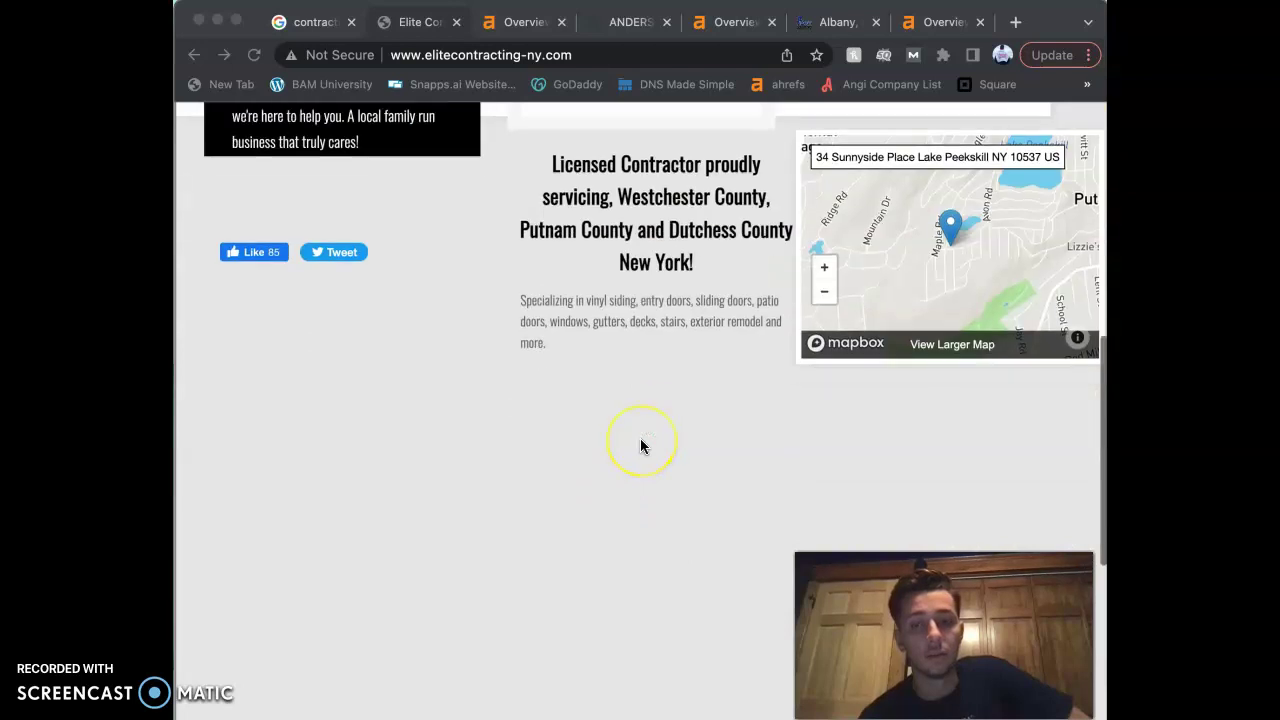
pyautogui.scroll(-10, 642, 446)
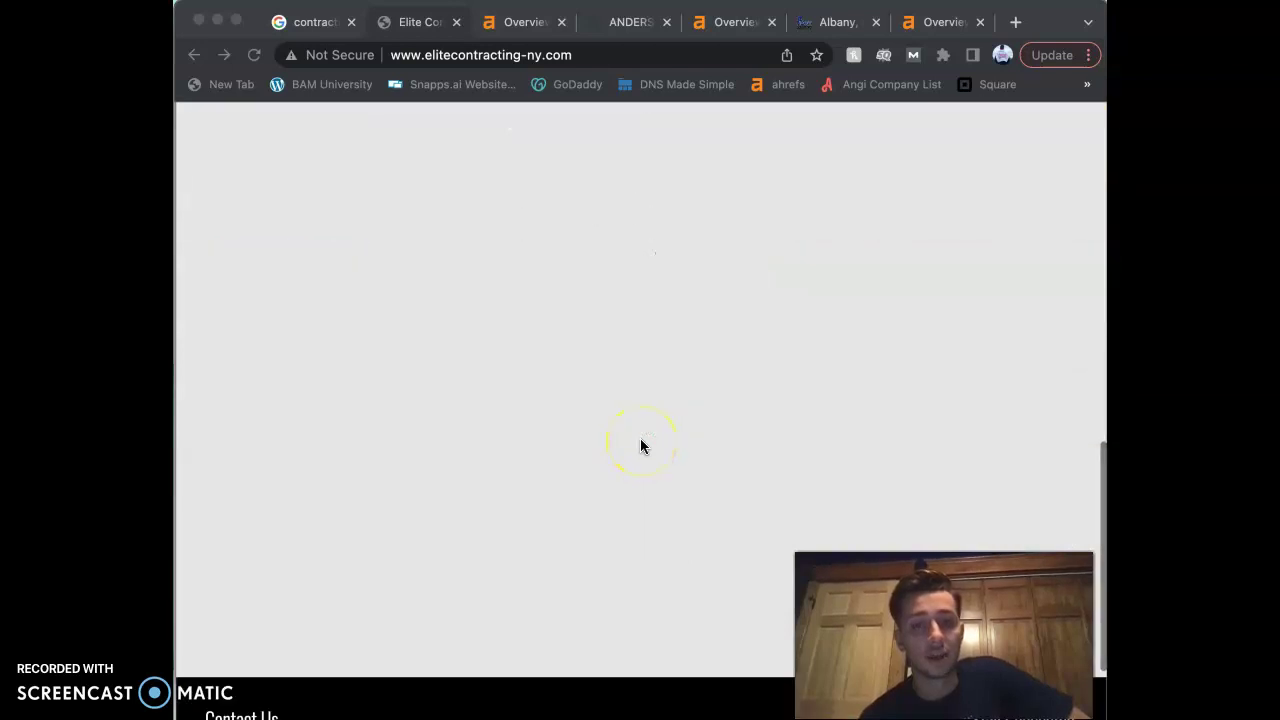
pyautogui.scroll(12, 640, 443)
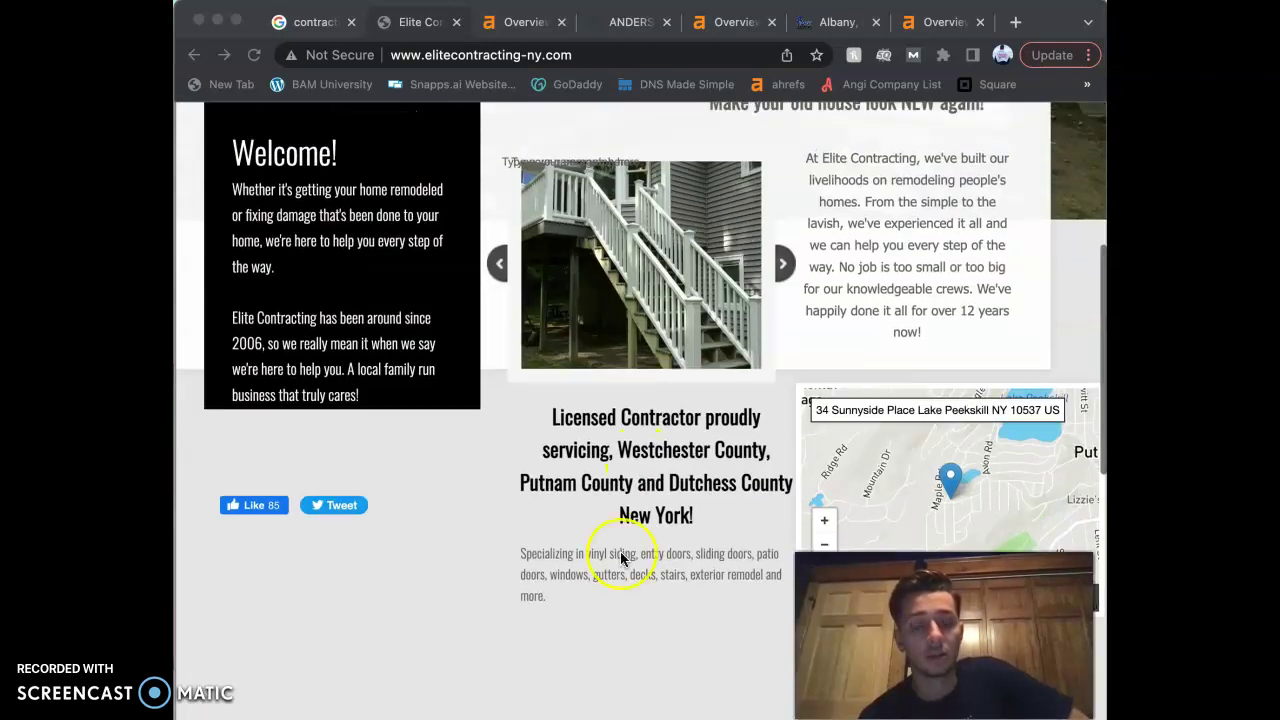
pyautogui.scroll(3, 596, 597)
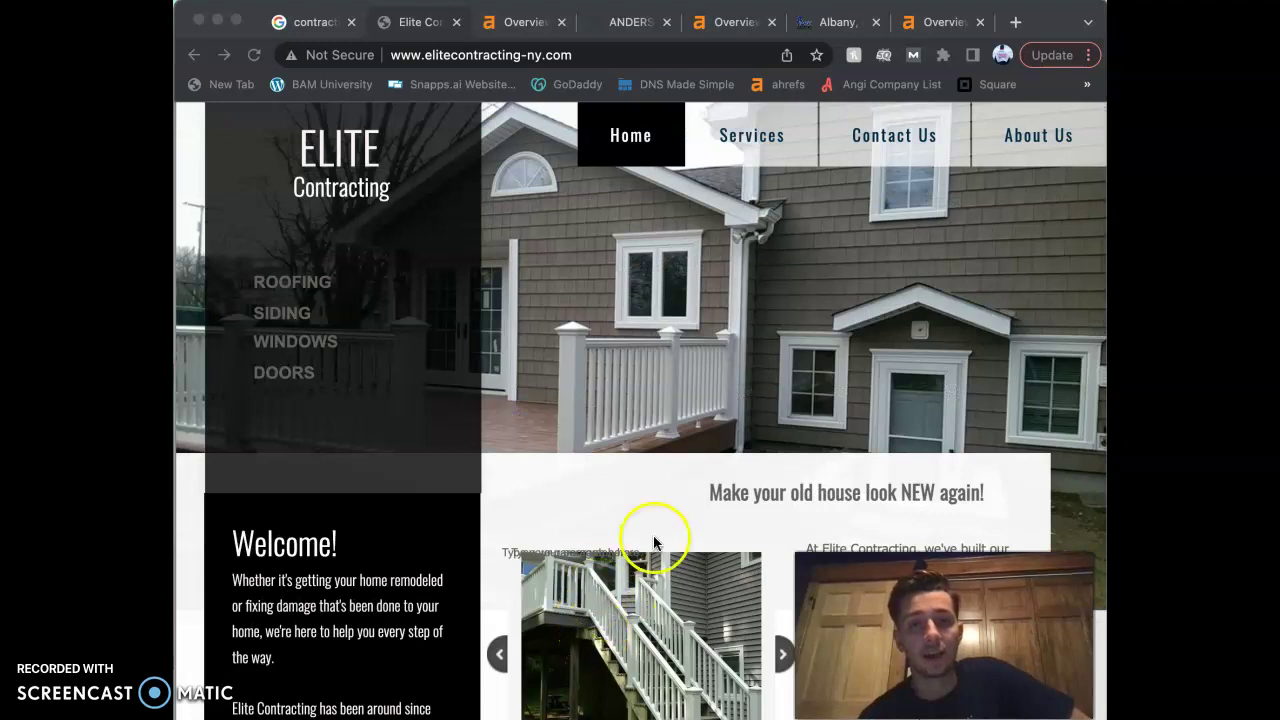
# Check the default file name of a homepage slideshow photo by starting to save it, cancel the save, and review the text below
pyautogui.scroll(-2, 650, 540)
pyautogui.scroll(-2, 640, 540)
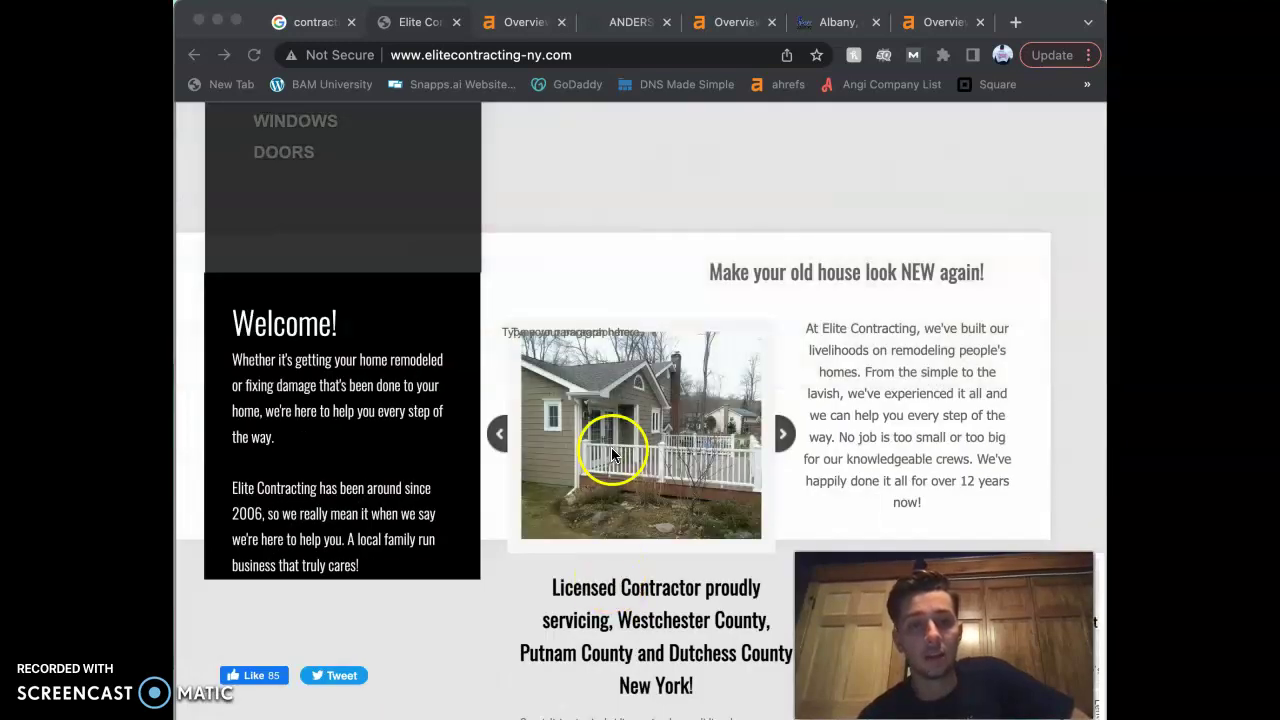
pyautogui.click(614, 452)
pyautogui.rightClick(614, 452)
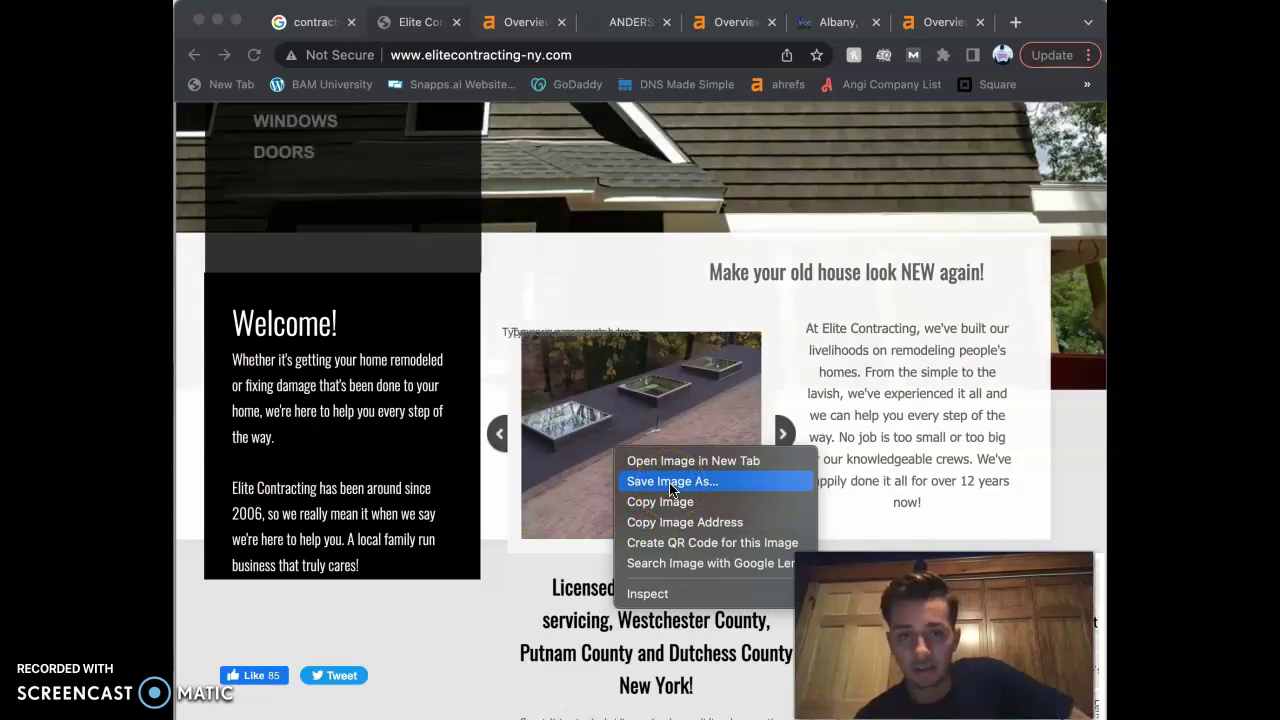
pyautogui.click(669, 482)
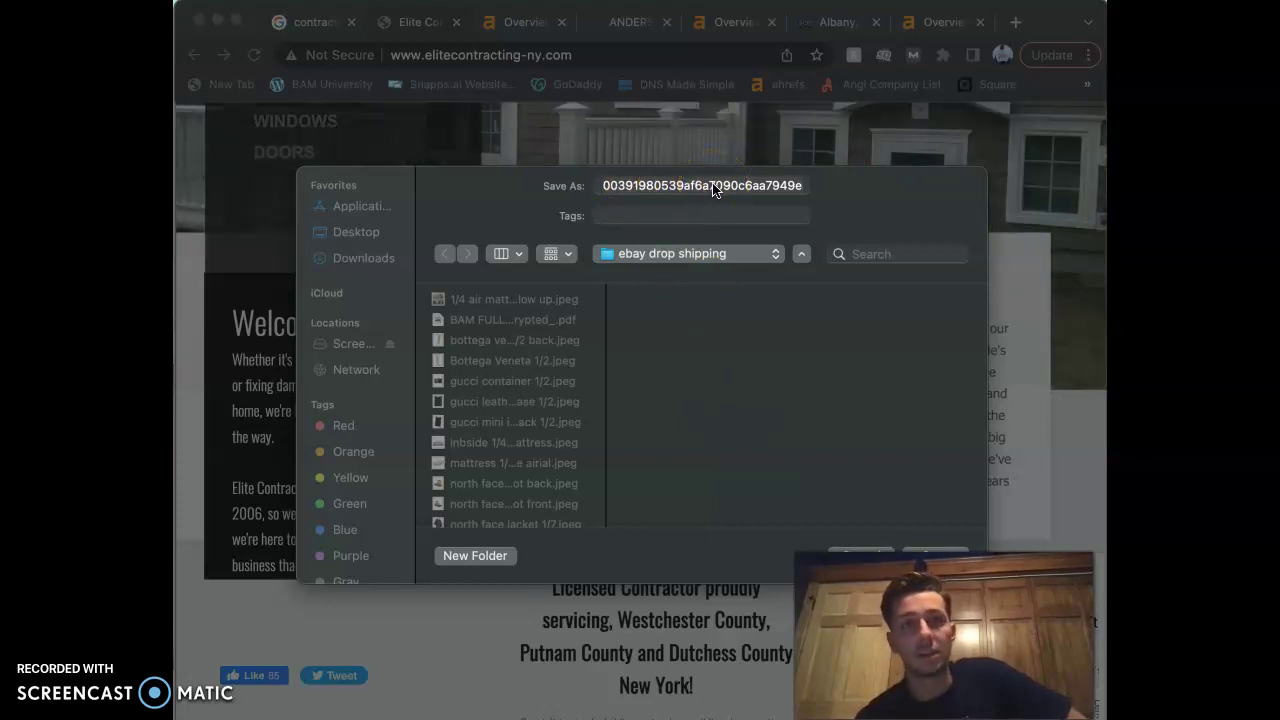
pyautogui.click(873, 553)
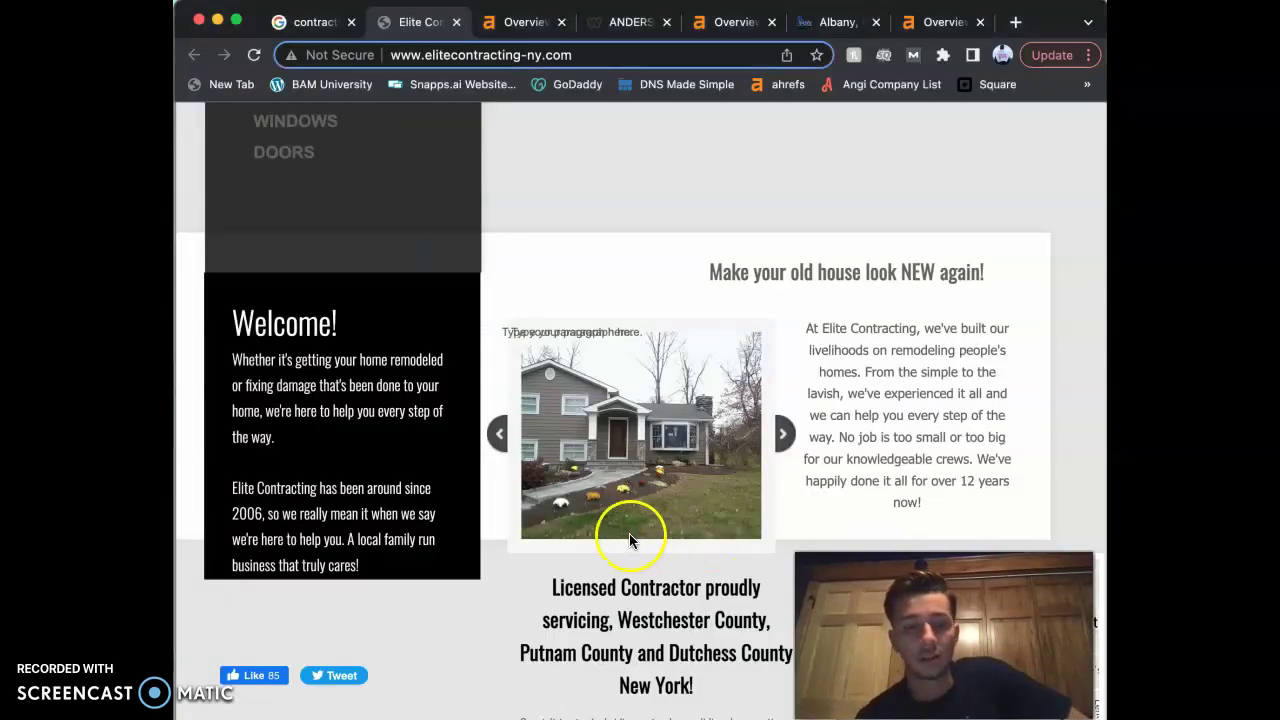
pyautogui.scroll(-3, 565, 597)
pyautogui.scroll(-2, 565, 597)
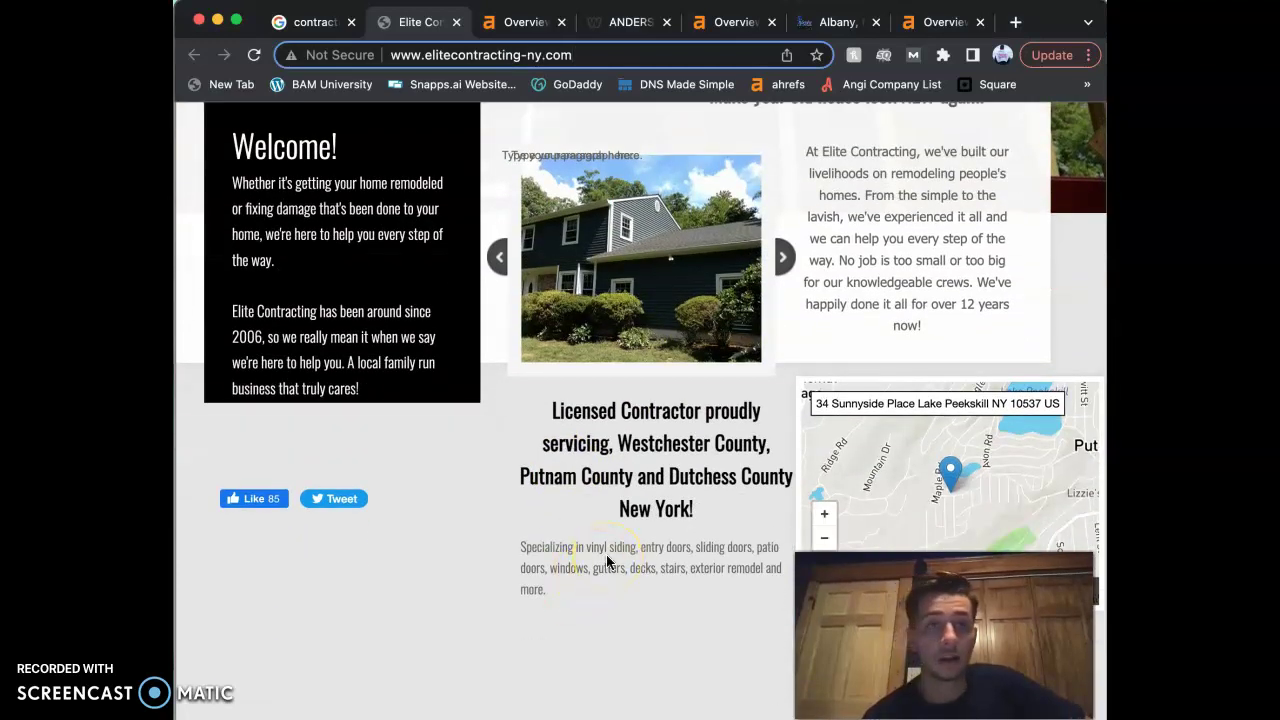
# Go to the Google results for "contracting cohoes ny" and examine the local business listings below the ads
pyautogui.click(325, 22)
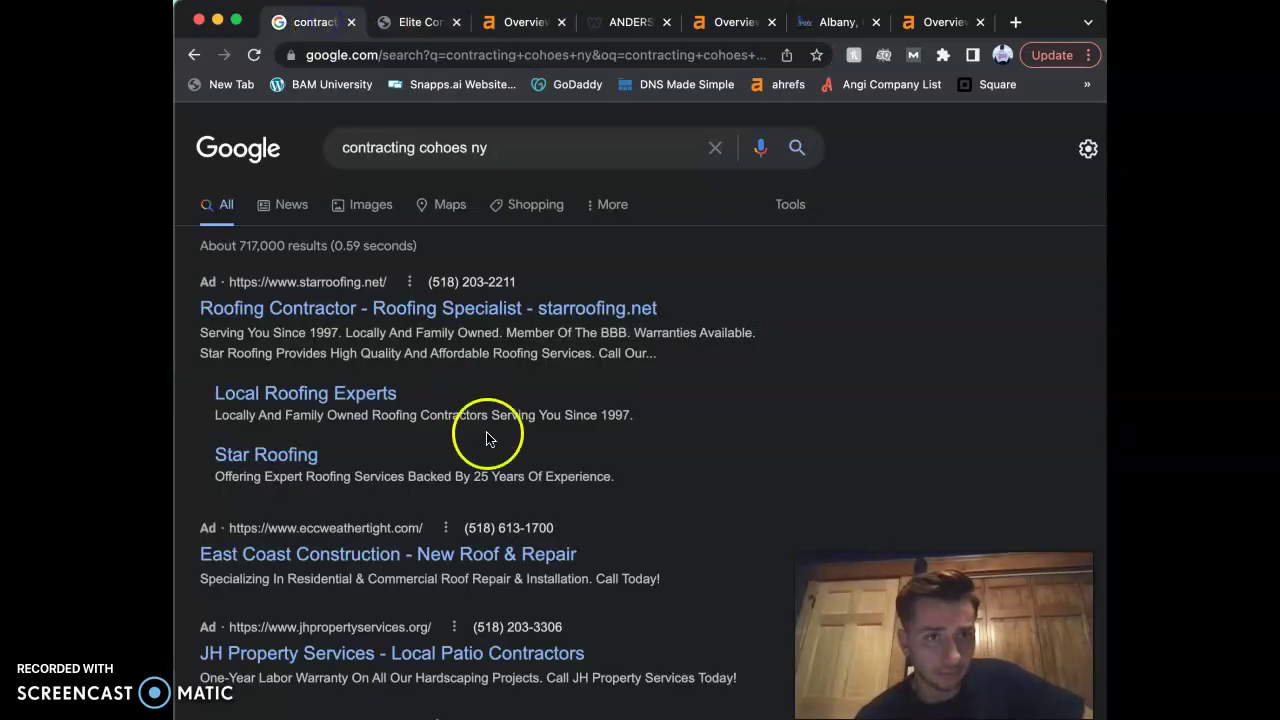
pyautogui.scroll(-3, 783, 273)
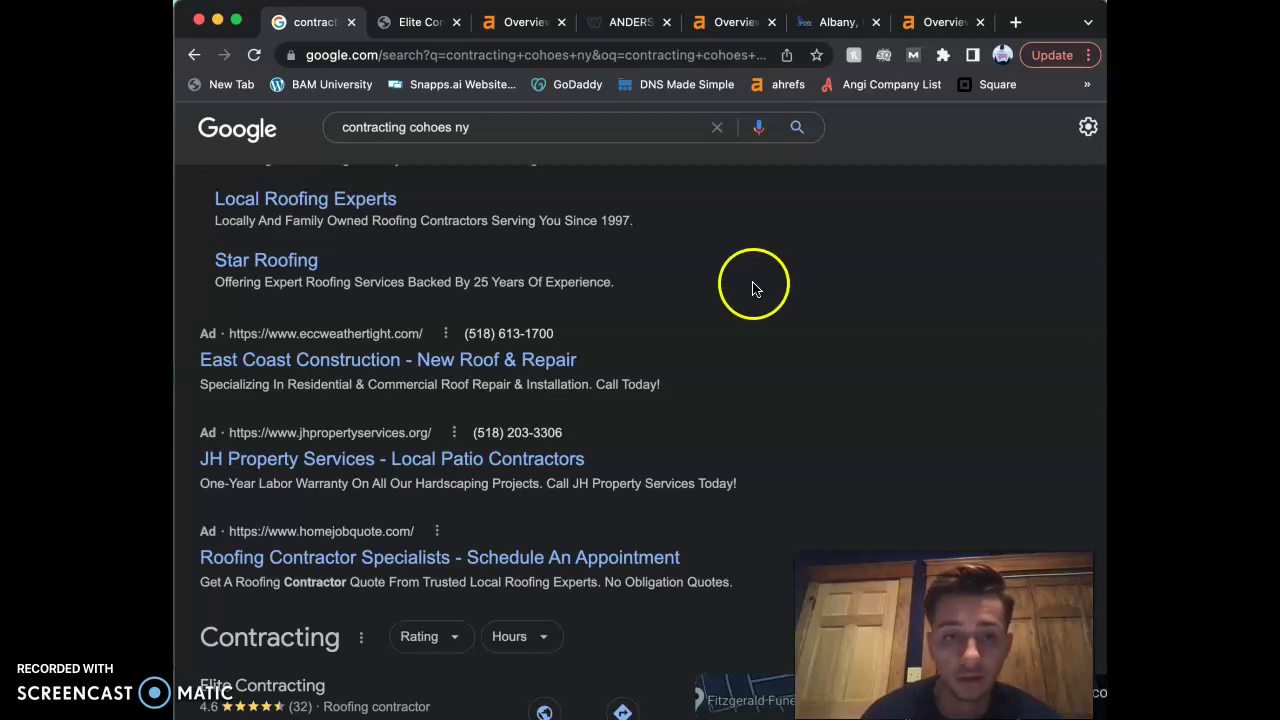
pyautogui.scroll(-3, 646, 417)
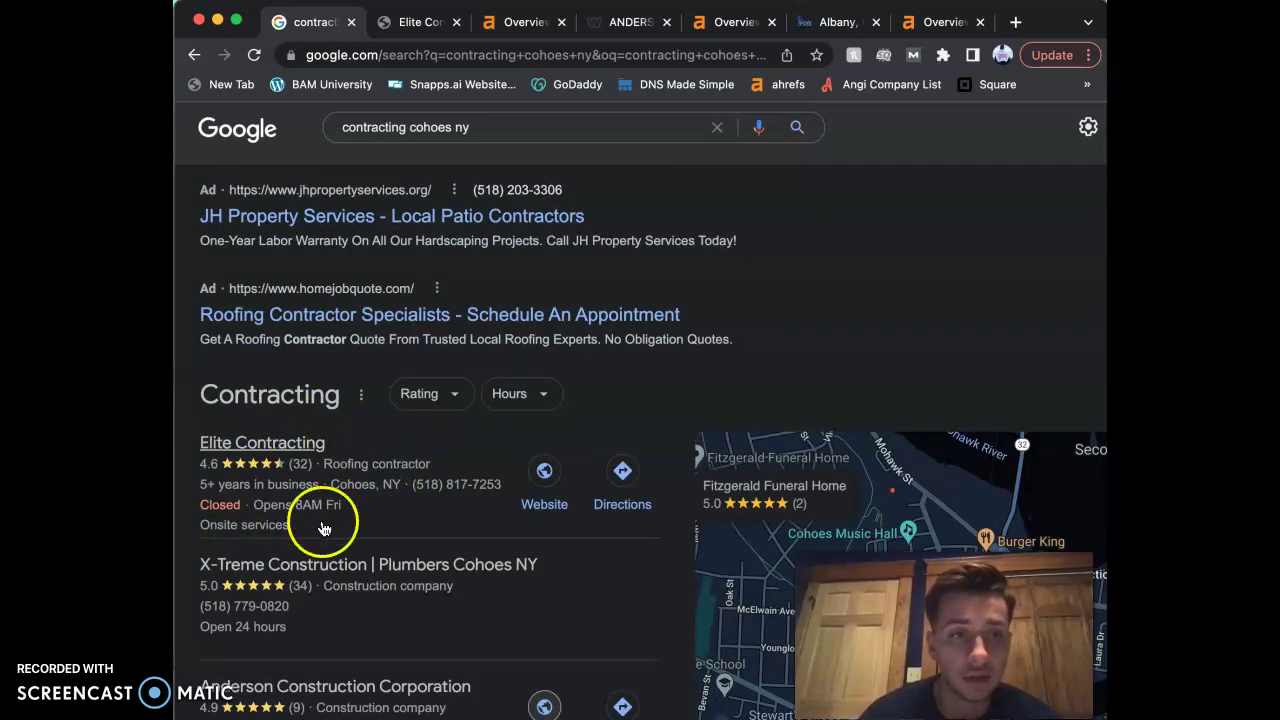
pyautogui.scroll(-1, 323, 520)
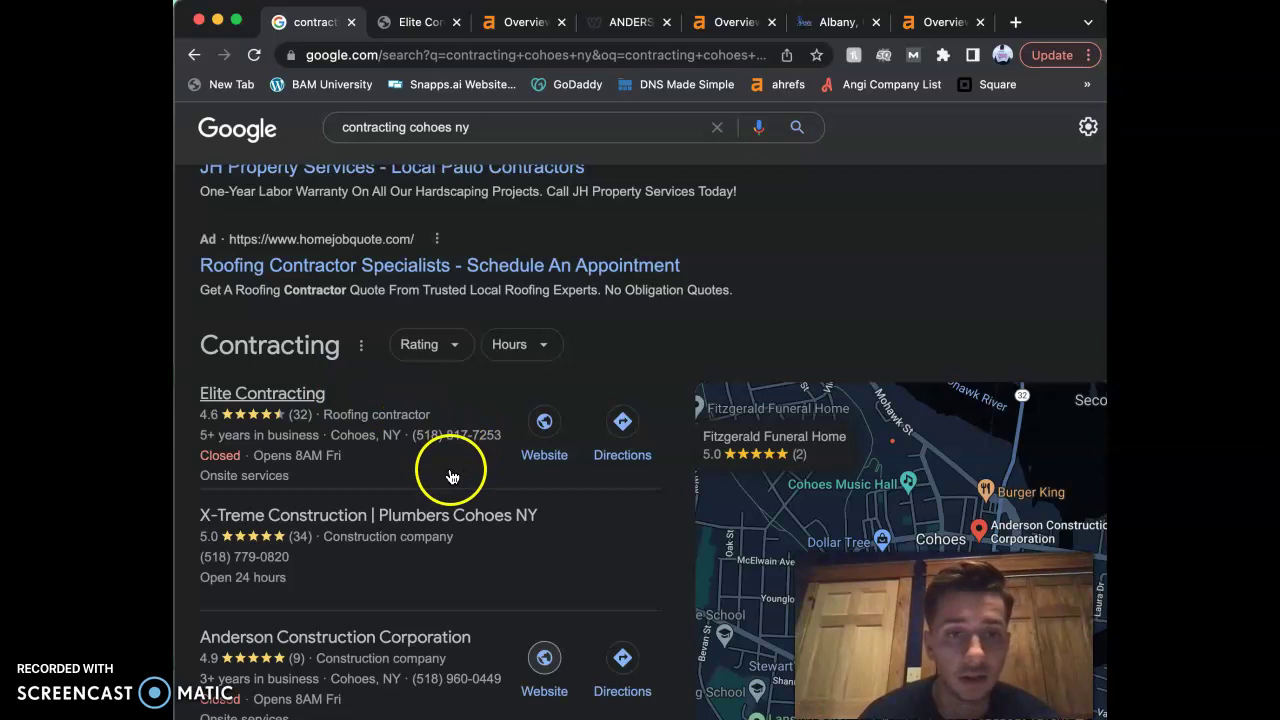
pyautogui.scroll(-1, 449, 472)
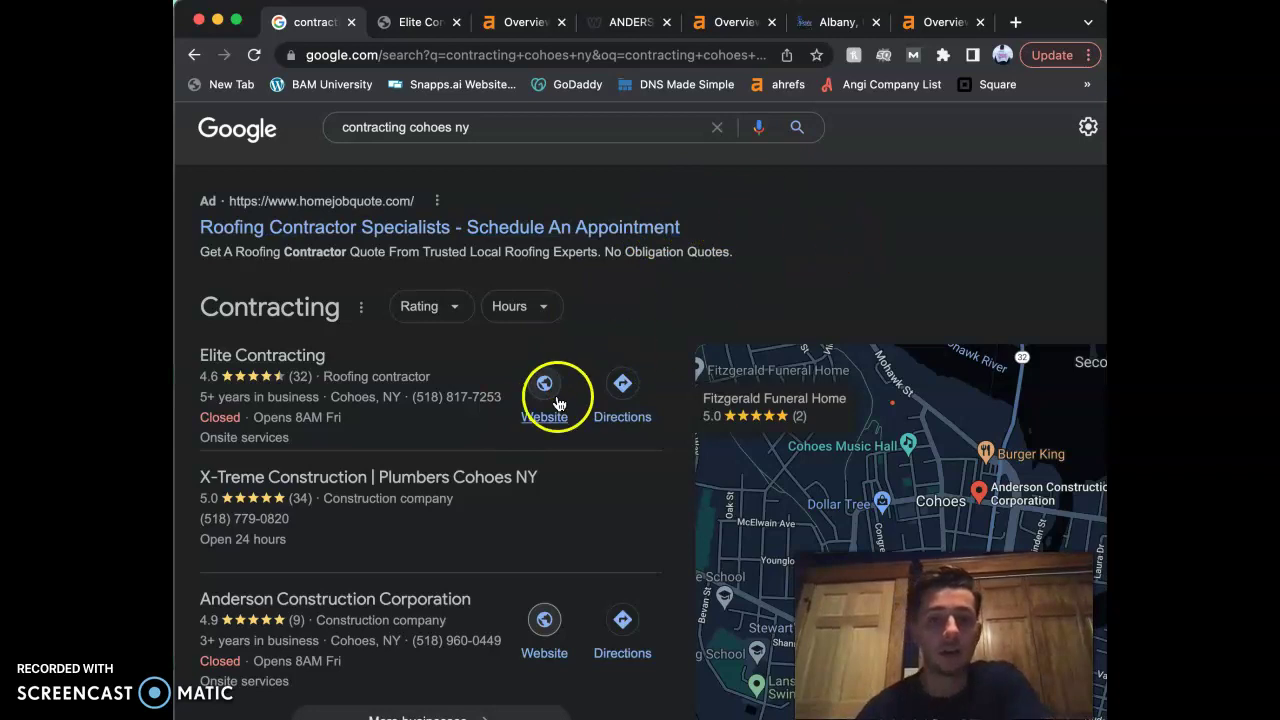
# Change the city in the Google query and search for "contracting albany ny"
pyautogui.click(452, 131)
pyautogui.press('BackSpace')
pyautogui.press('BackSpace')
pyautogui.press('BackSpace')
pyautogui.press('BackSpace')
pyautogui.press('BackSpace')
pyautogui.press('BackSpace')
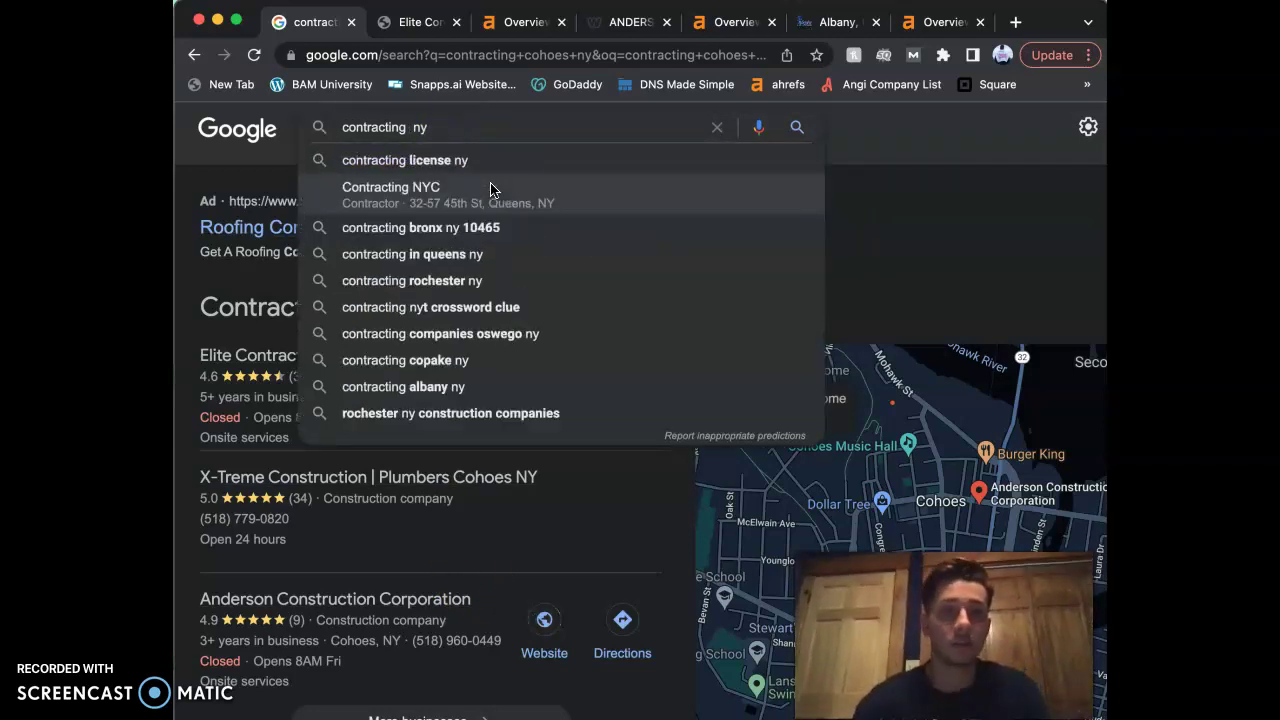
pyautogui.write('albany')
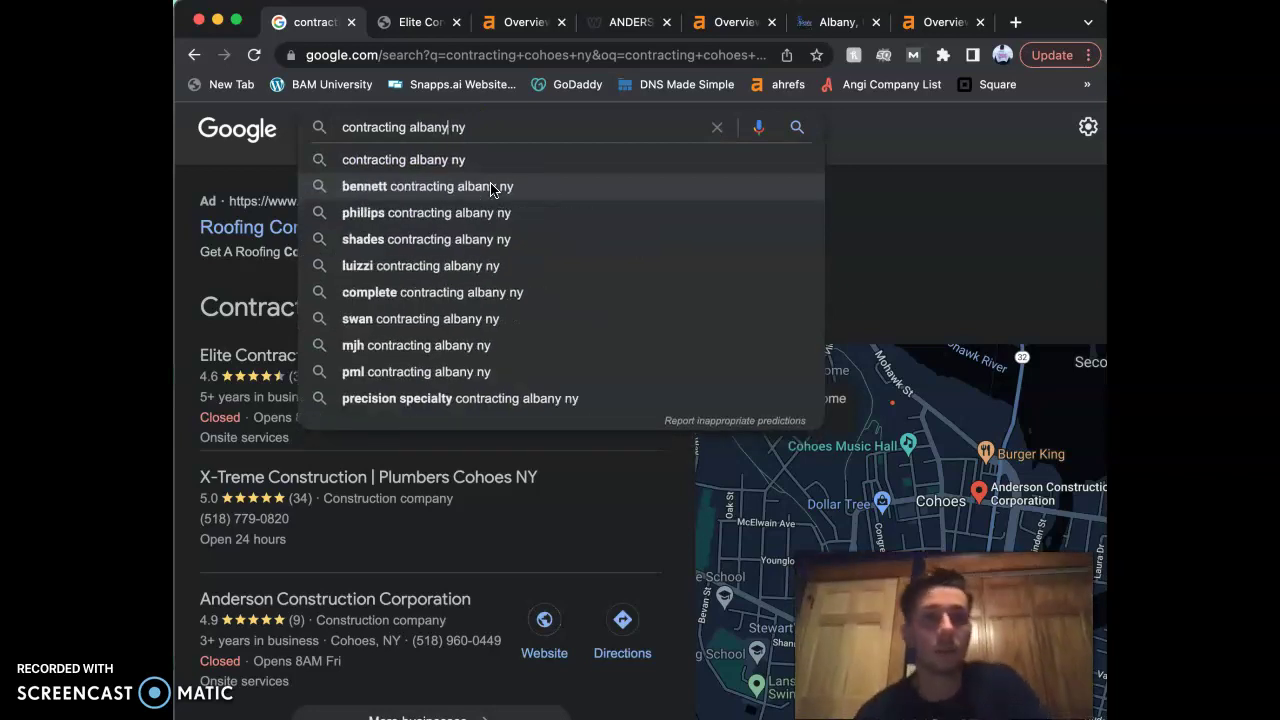
pyautogui.press('Return')
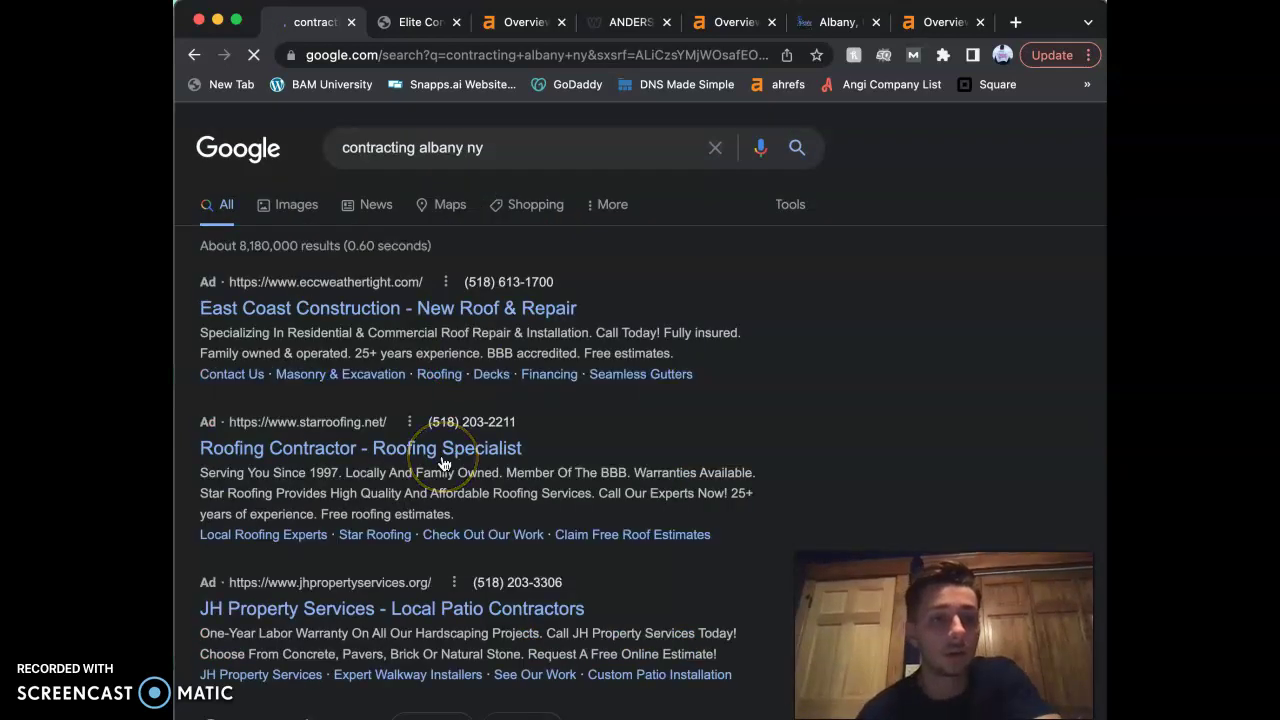
# Examine the ads and local contractor listings in the Albany search results
pyautogui.scroll(-5, 443, 463)
pyautogui.scroll(-1, 420, 494)
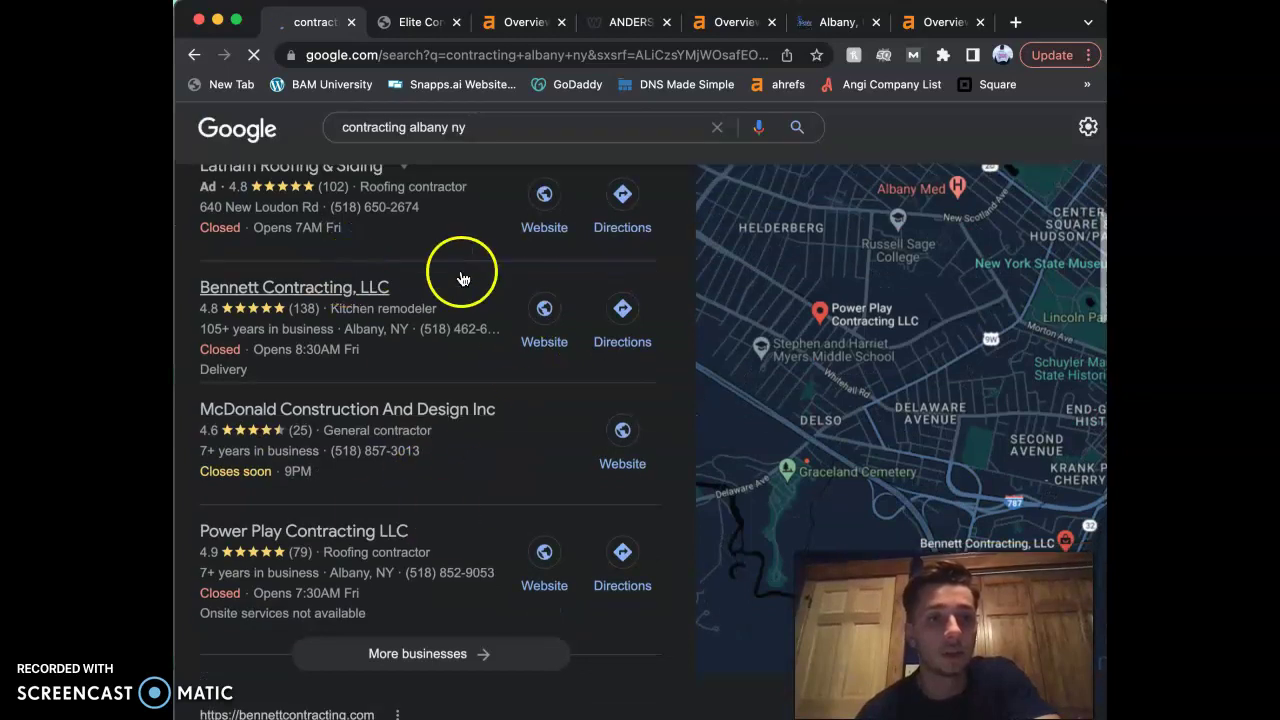
pyautogui.scroll(1, 463, 278)
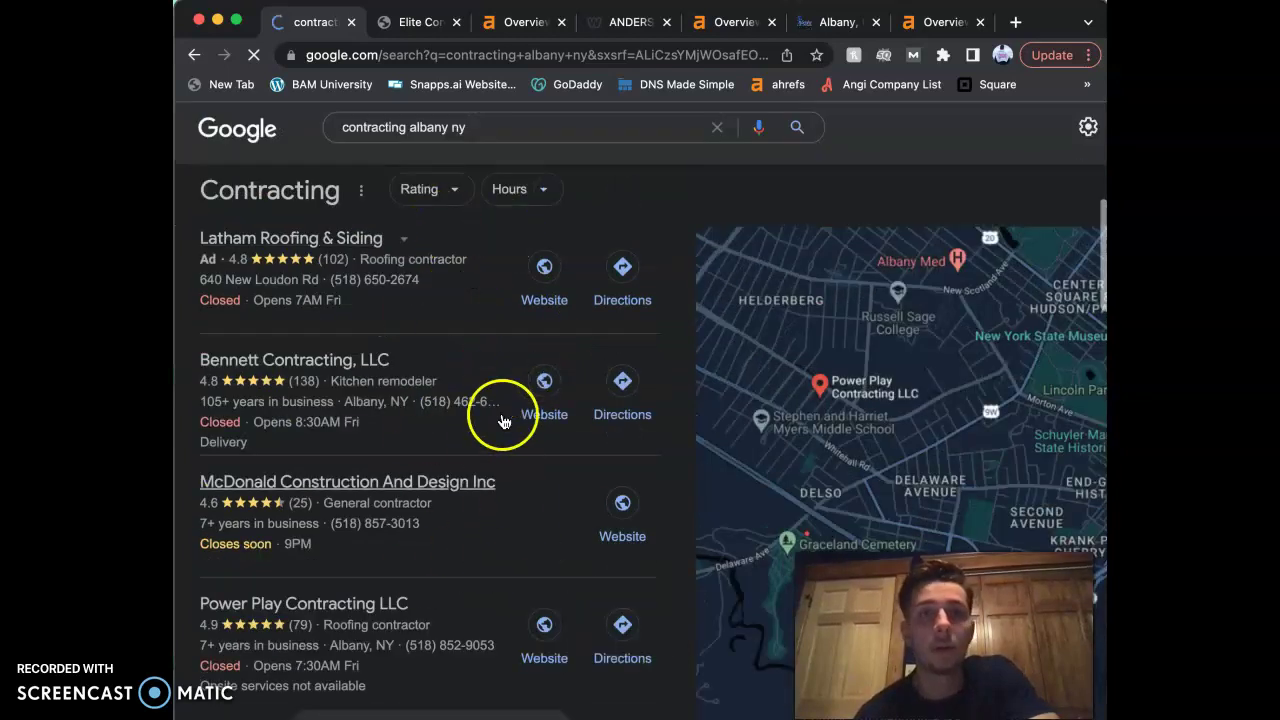
pyautogui.scroll(3, 531, 229)
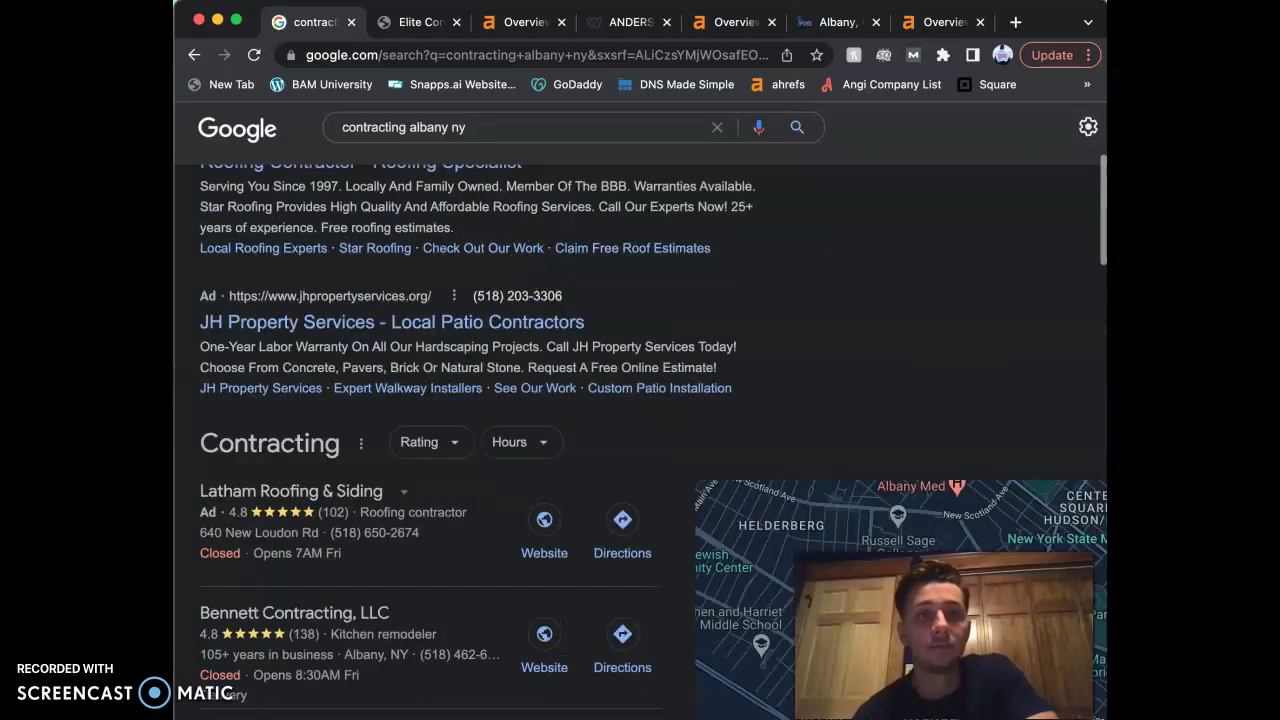
# Revisit the Elite Contracting homepage text, then switch to its ahrefs overview and examine the domain rating, backlinks and referring domains
pyautogui.click(418, 22)
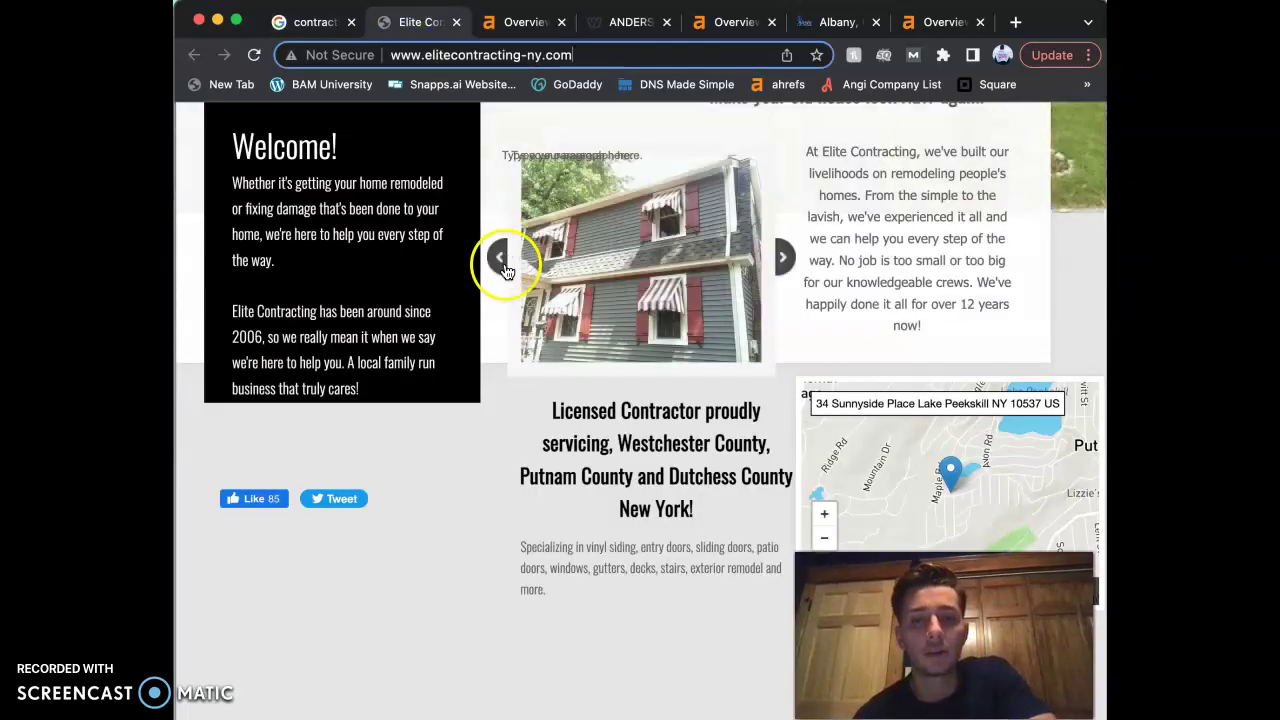
pyautogui.scroll(-1, 558, 460)
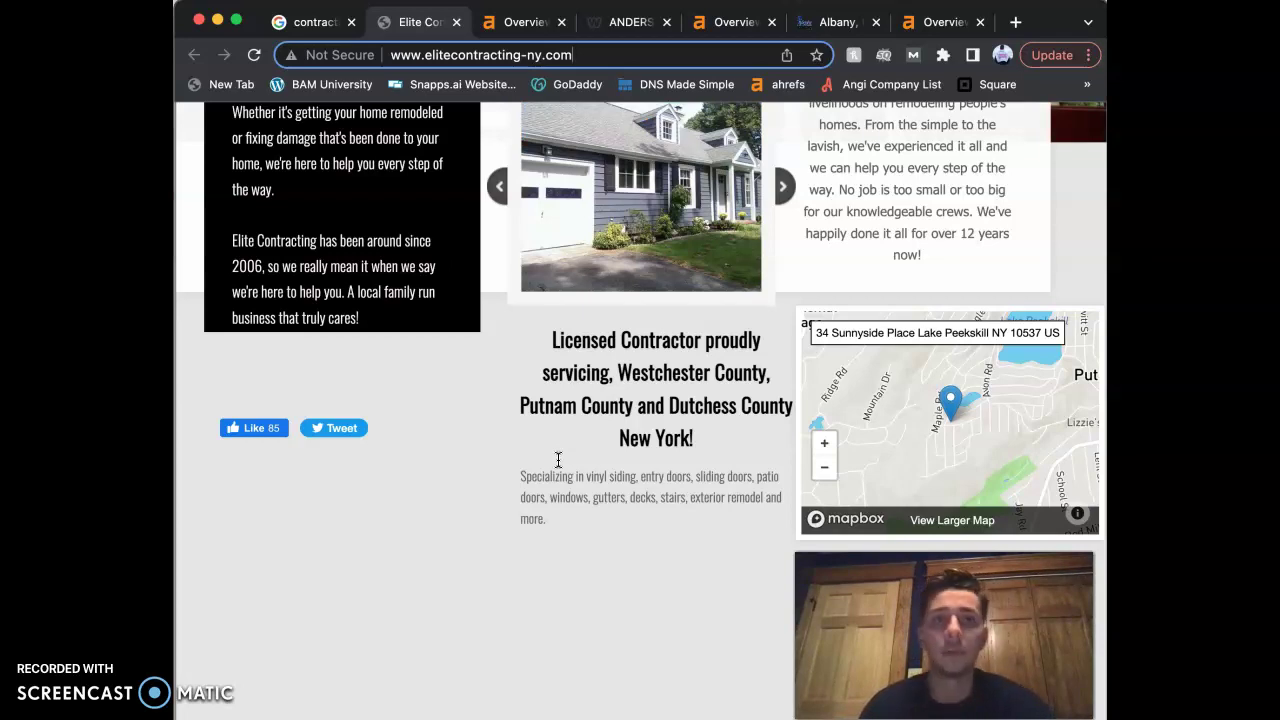
pyautogui.click(527, 22)
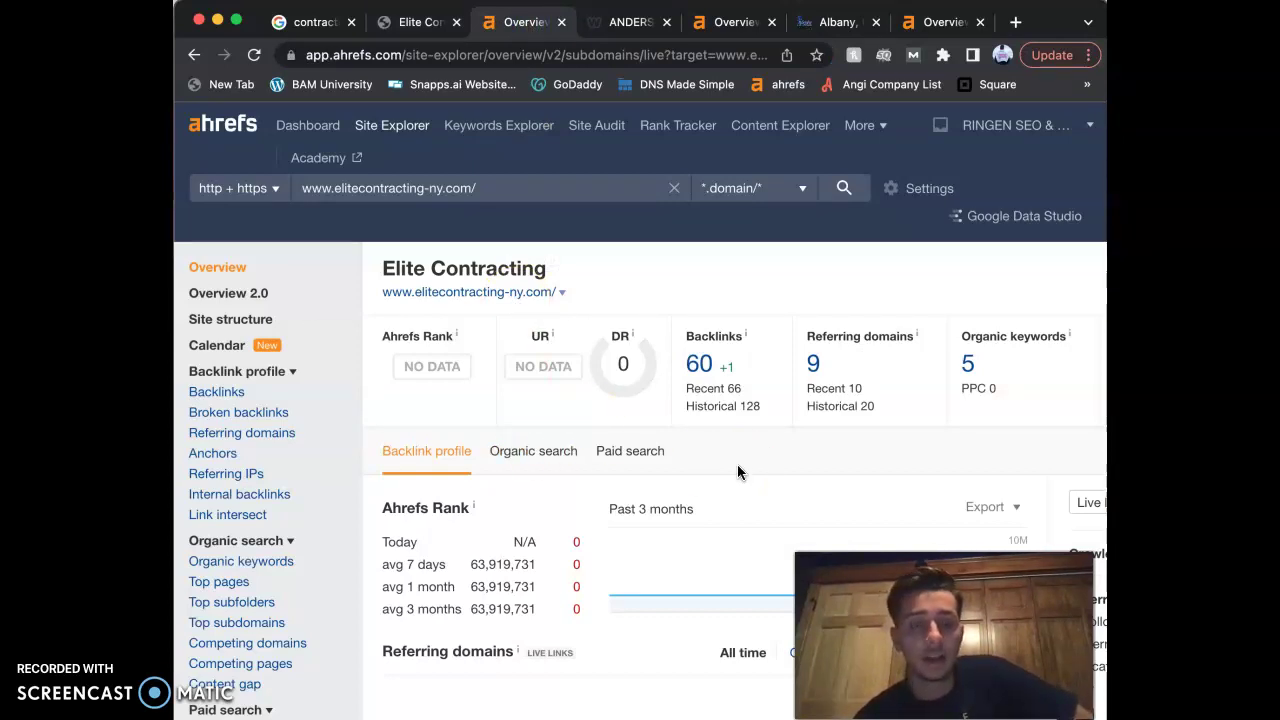
pyautogui.hscroll(2, 739, 424)
pyautogui.hscroll(1, 739, 424)
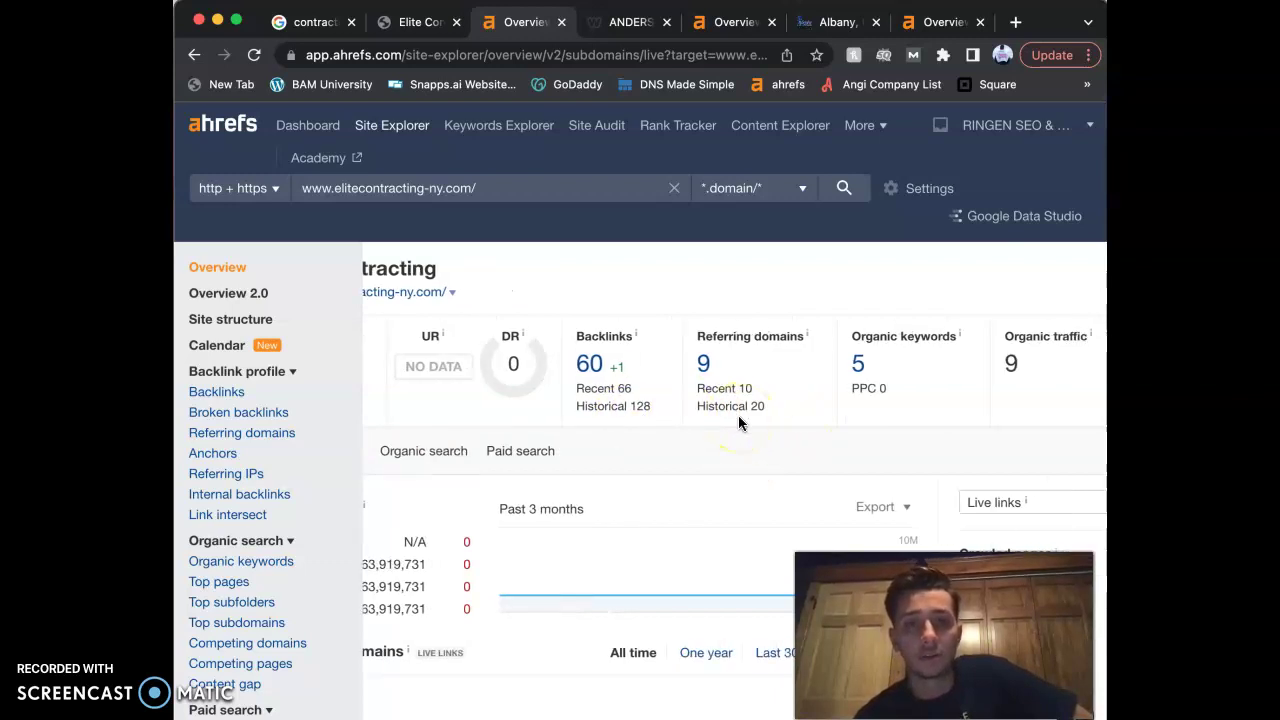
pyautogui.hscroll(-4, 738, 420)
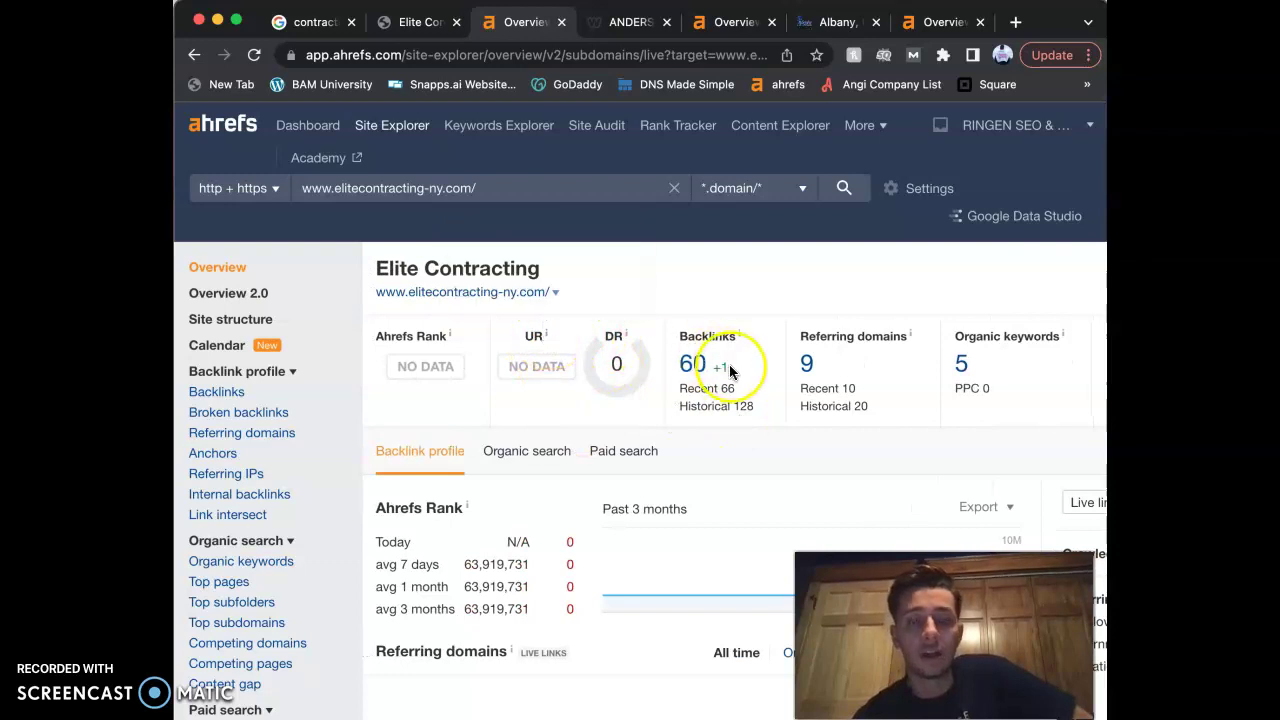
# Examine Elite Contracting's organic keywords, organic traffic and traffic value in the ahrefs overview, including the organic traffic definition
pyautogui.hscroll(5, 729, 366)
pyautogui.hscroll(4, 730, 374)
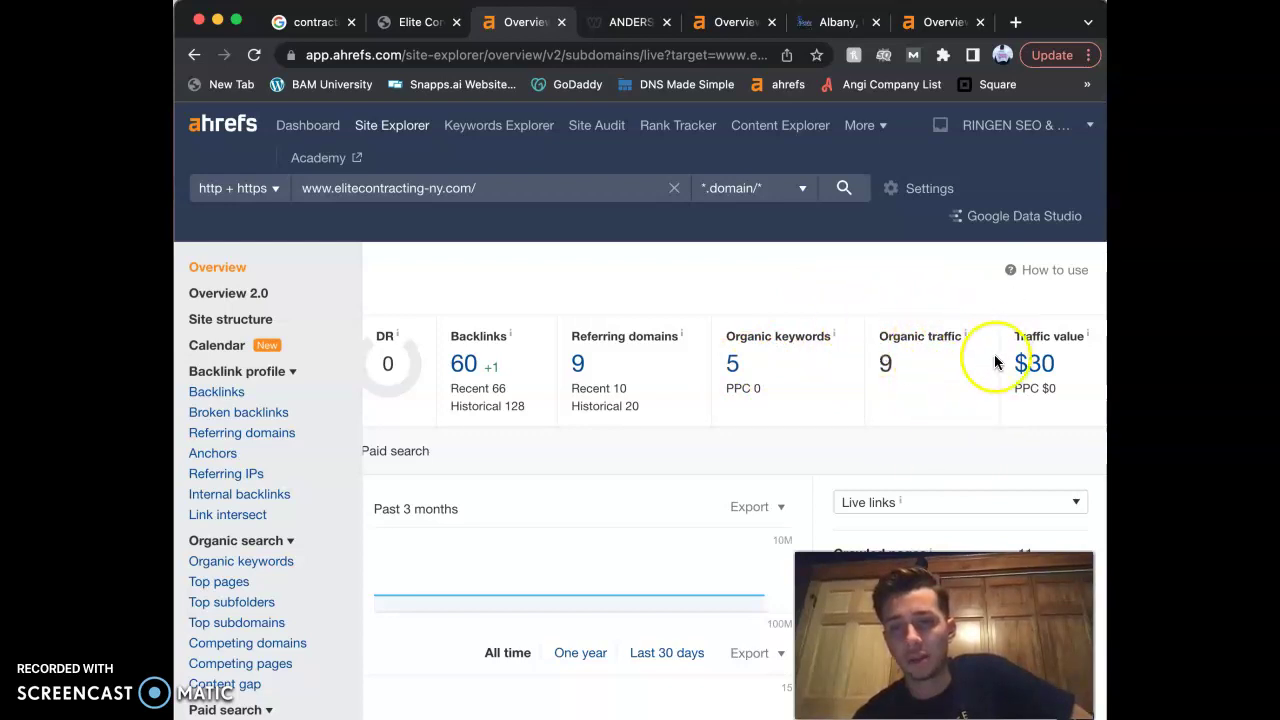
pyautogui.moveTo(965, 337)
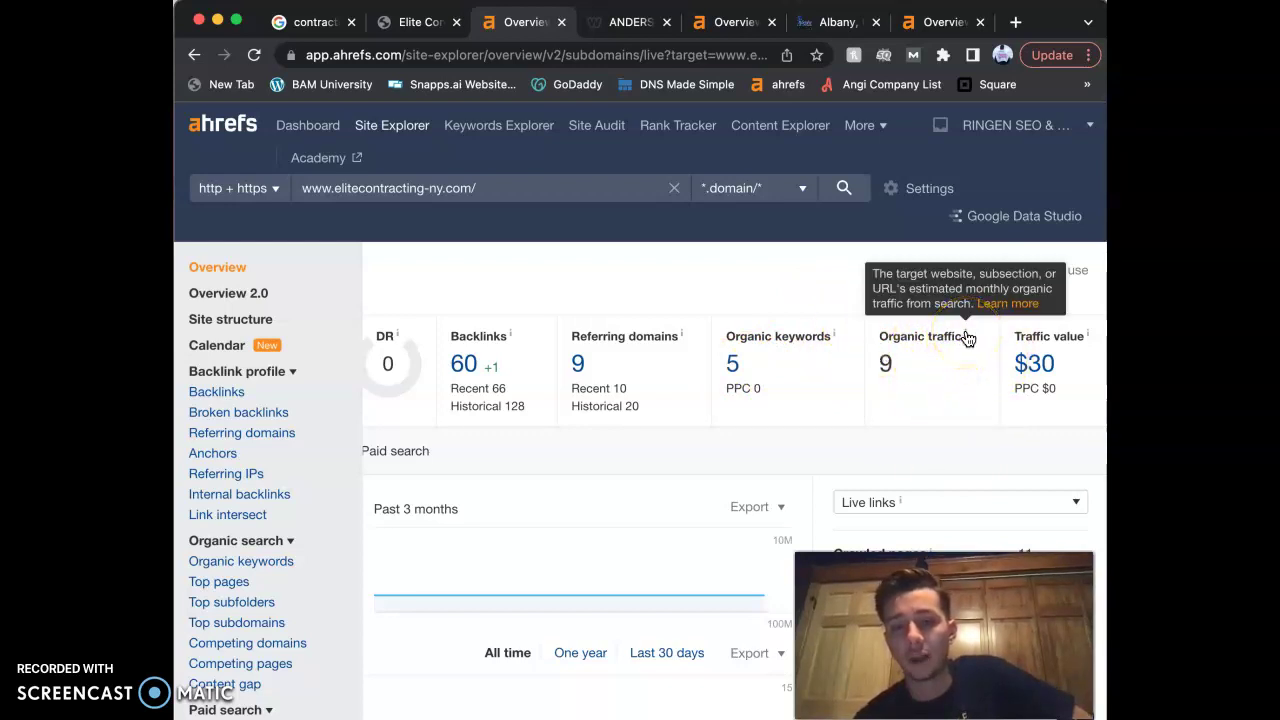
pyautogui.moveTo(1064, 355)
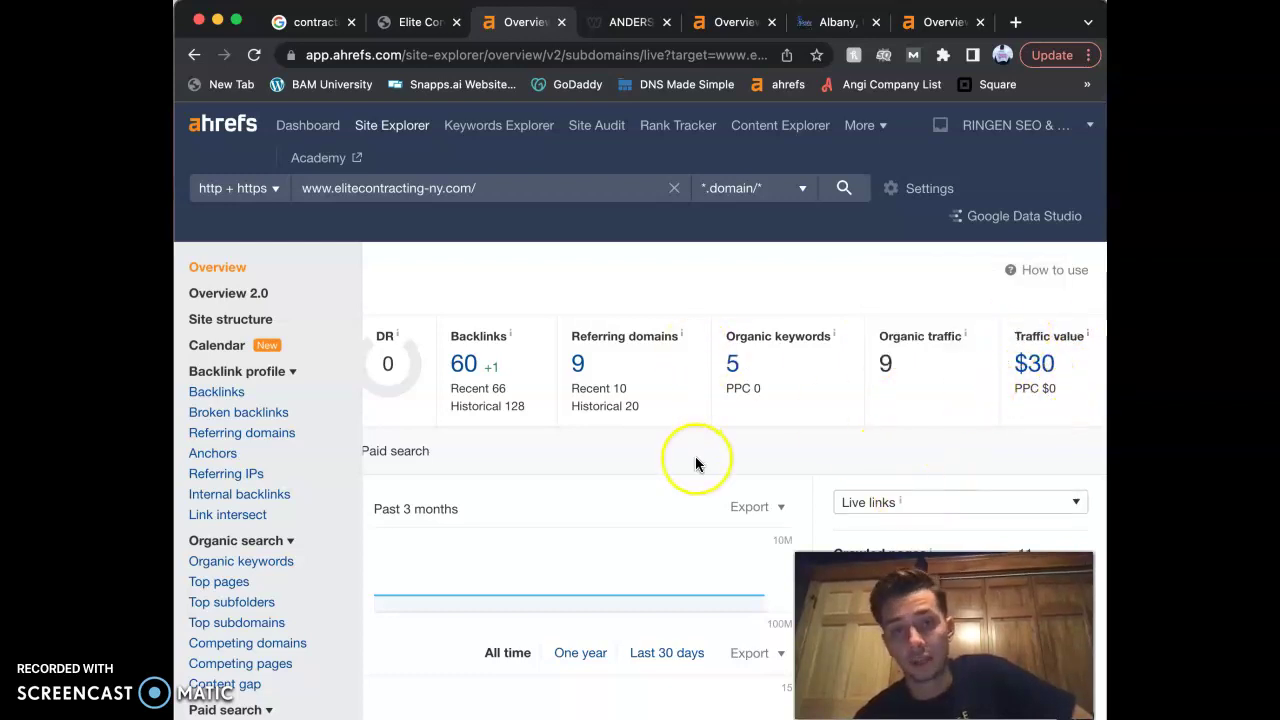
pyautogui.hscroll(-3, 694, 457)
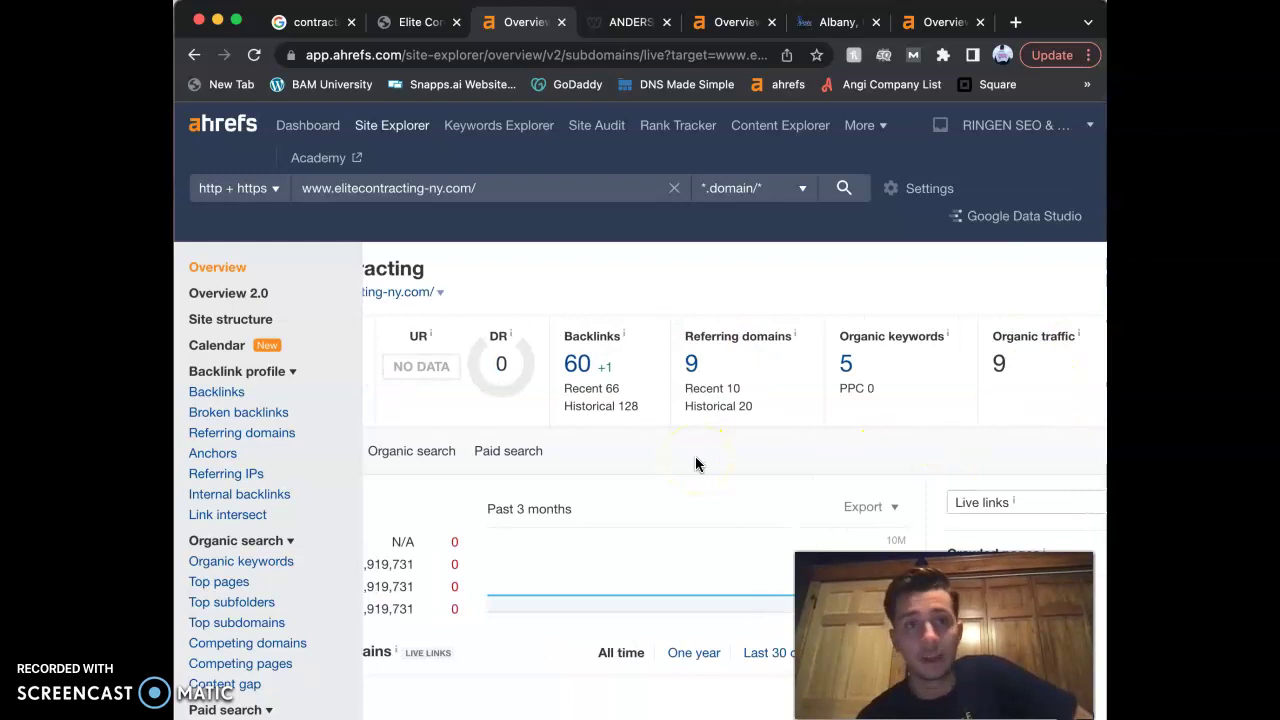
pyautogui.hscroll(-2, 547, 320)
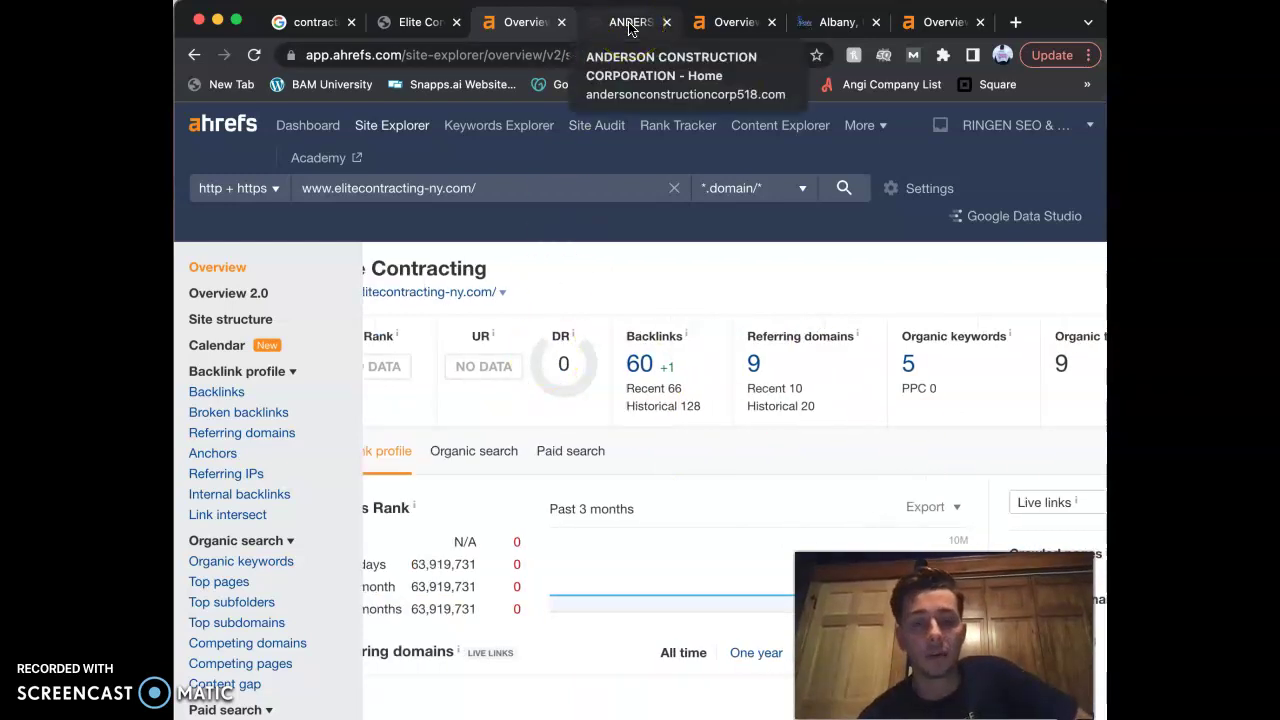
# Switch to Anderson Construction Corporation's homepage and examine its banner, company description and services section
pyautogui.click(629, 25)
pyautogui.scroll(-5, 619, 287)
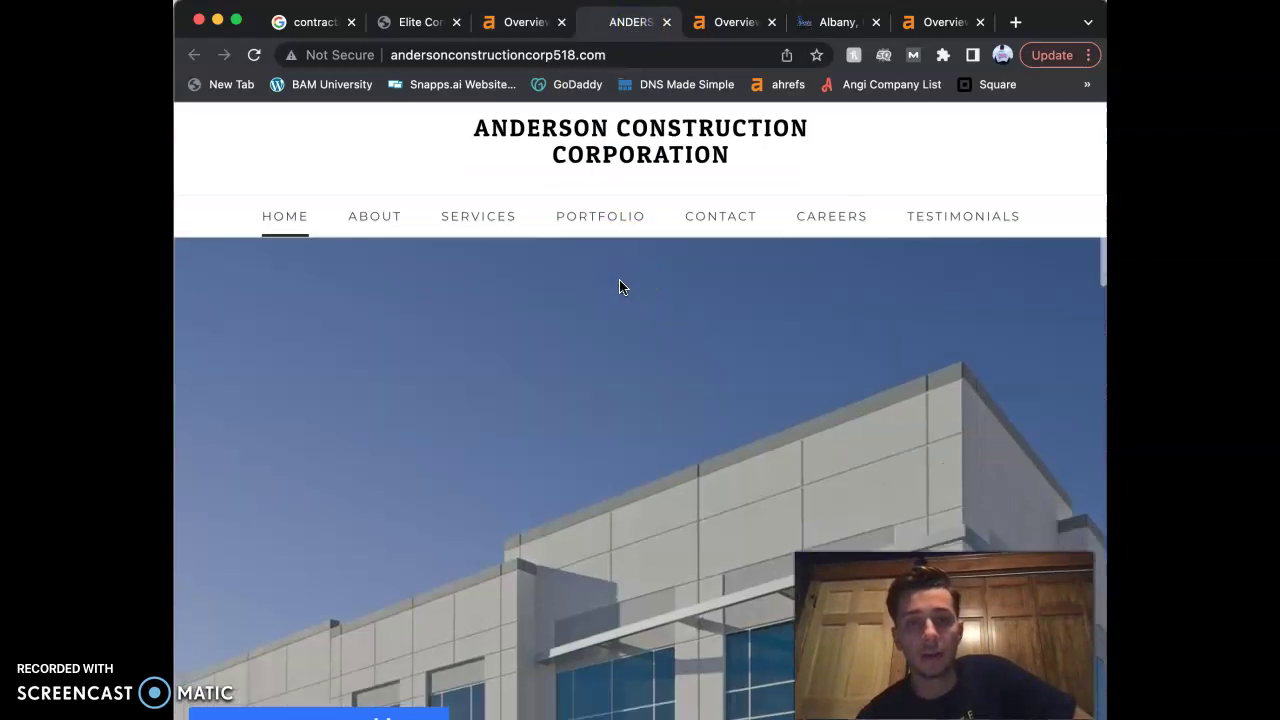
pyautogui.scroll(-15, 615, 365)
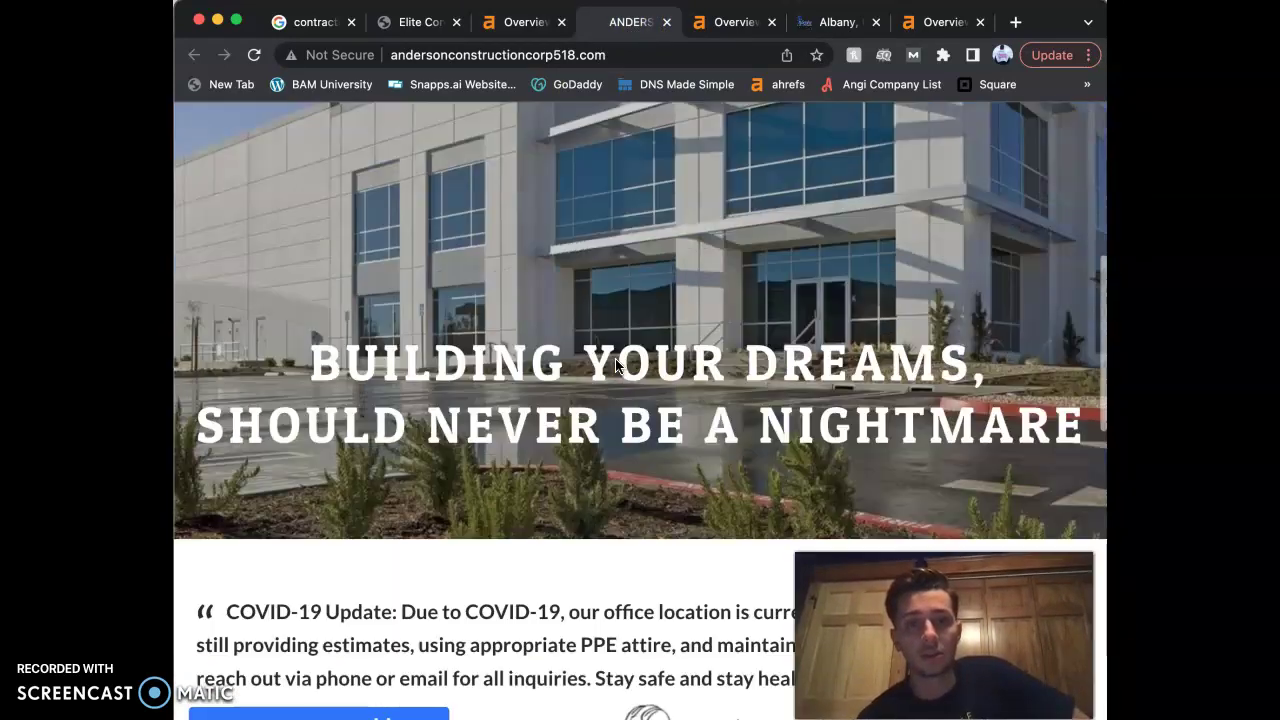
pyautogui.scroll(-6, 615, 366)
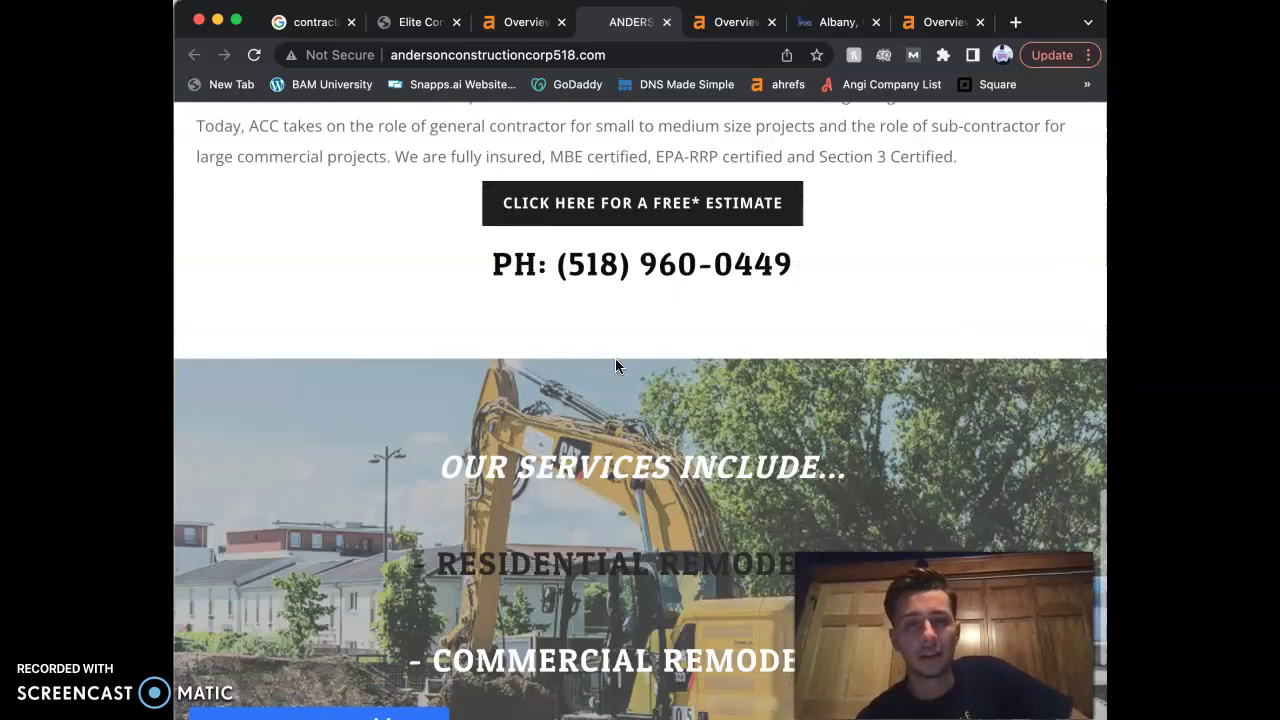
pyautogui.scroll(20, 615, 366)
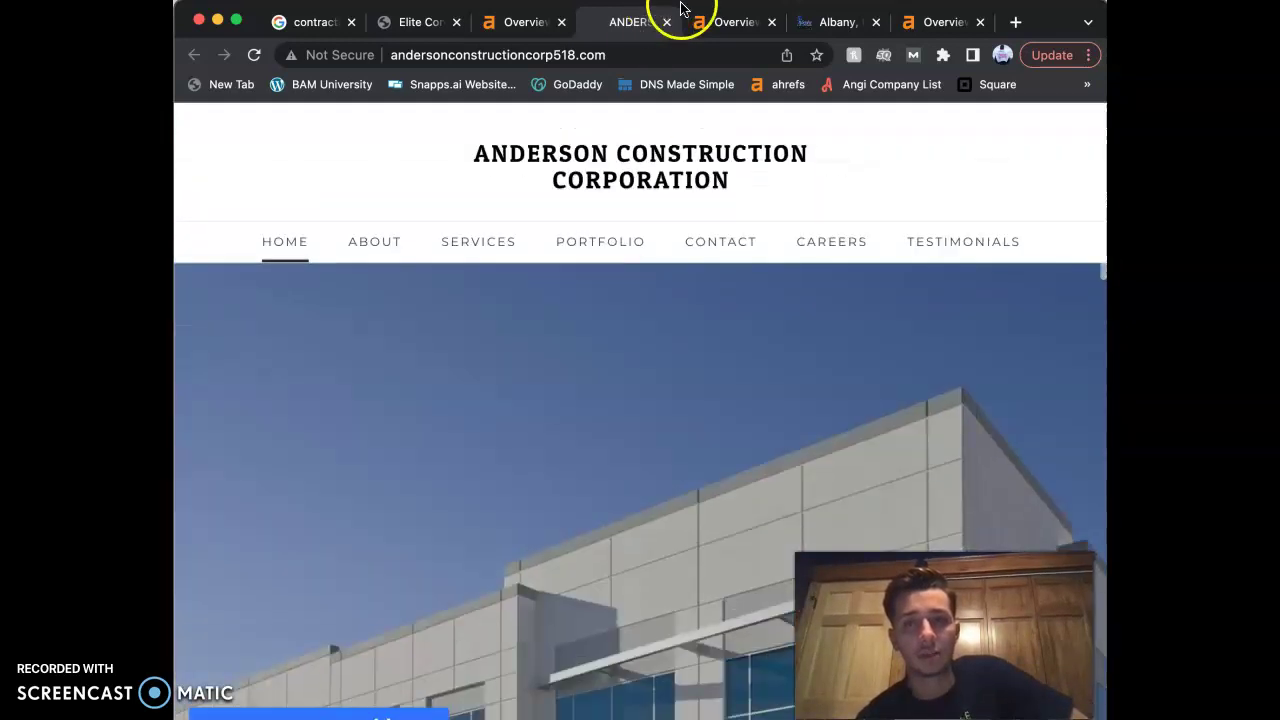
# Examine Anderson Construction Corporation's ahrefs overview, covering domain rating, backlinks, referring domains, organic keywords, traffic and traffic value
pyautogui.click(735, 22)
pyautogui.hscroll(5, 672, 397)
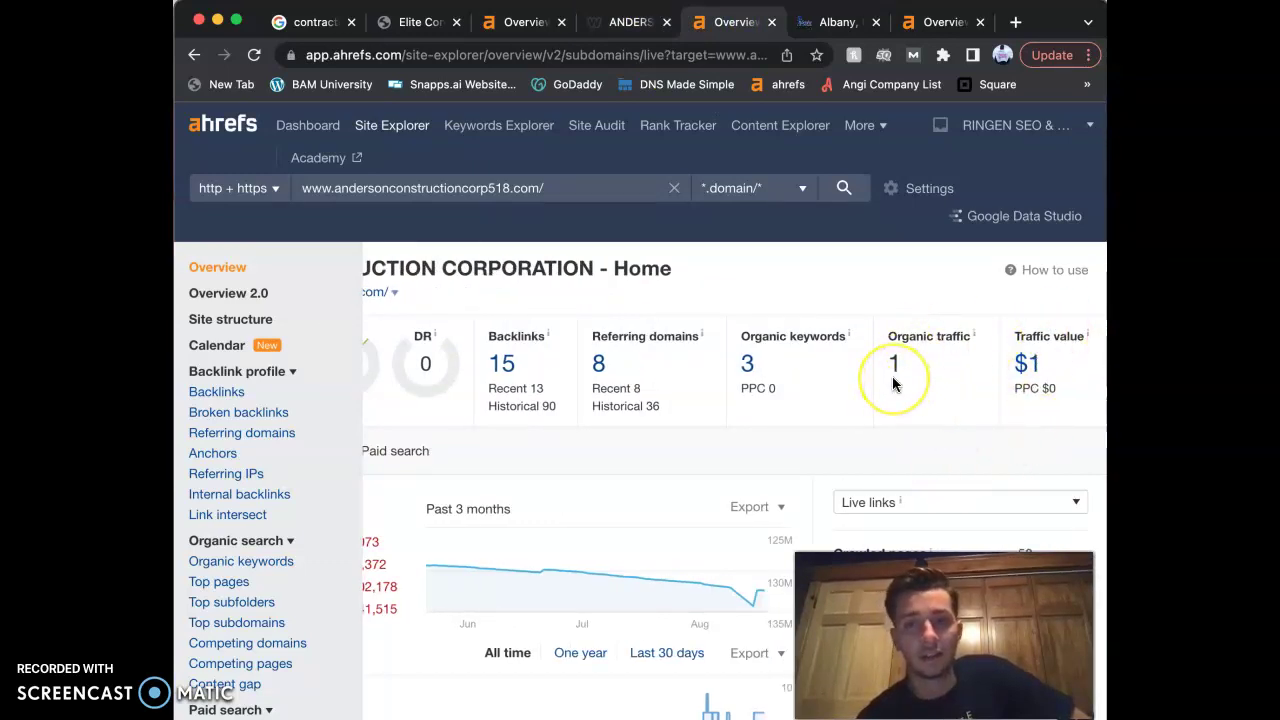
pyautogui.hscroll(-5, 893, 383)
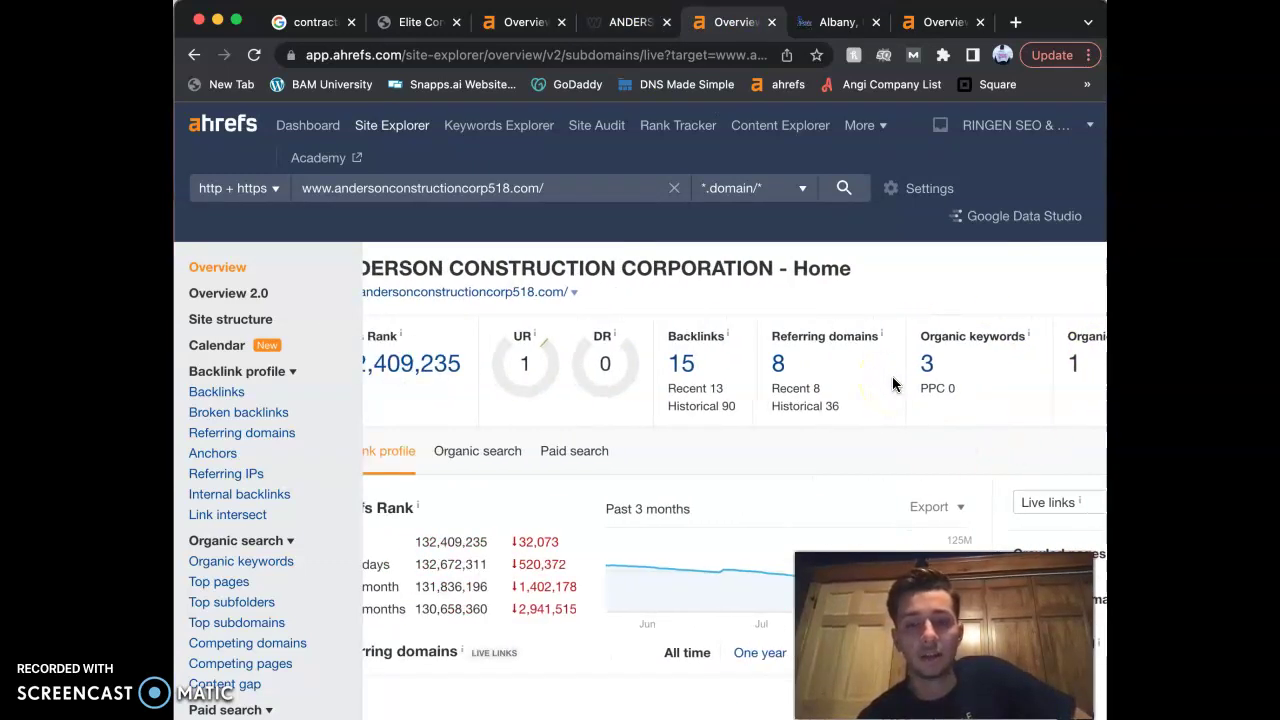
pyautogui.hscroll(-1, 892, 383)
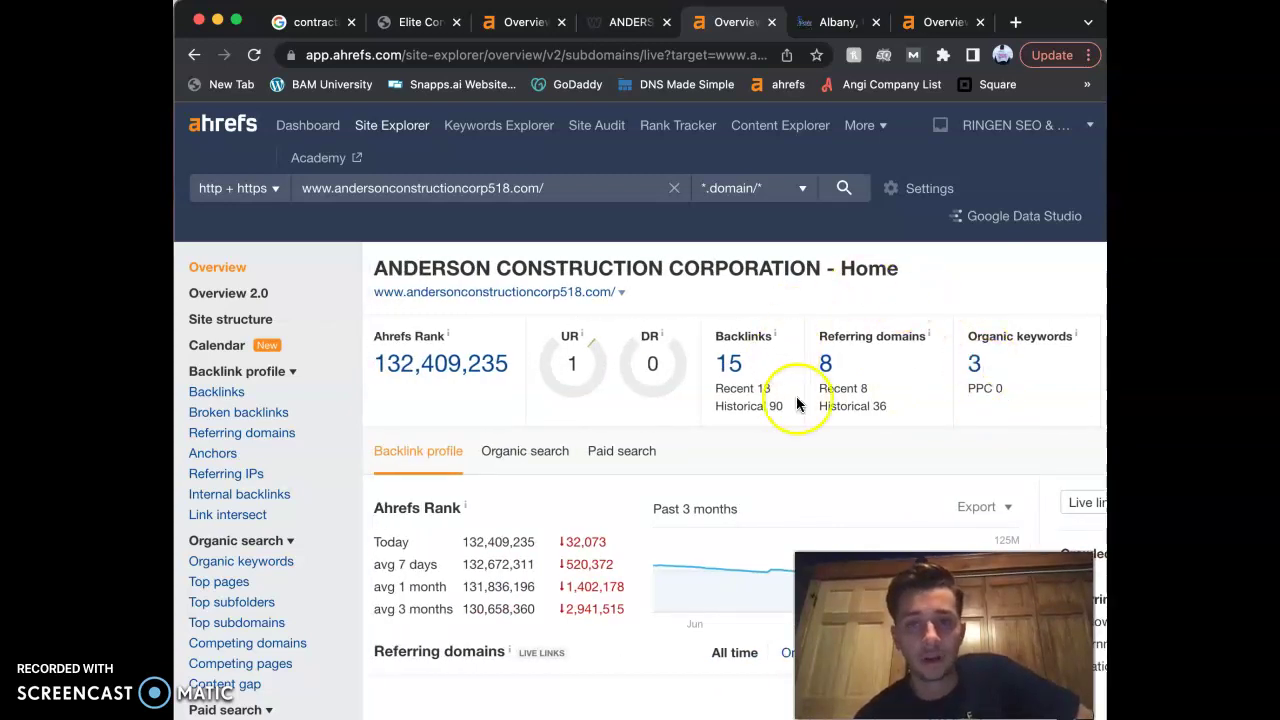
# Switch to the Perfection Roofing homepage and look over its services text, certification badges and reviews
pyautogui.click(830, 22)
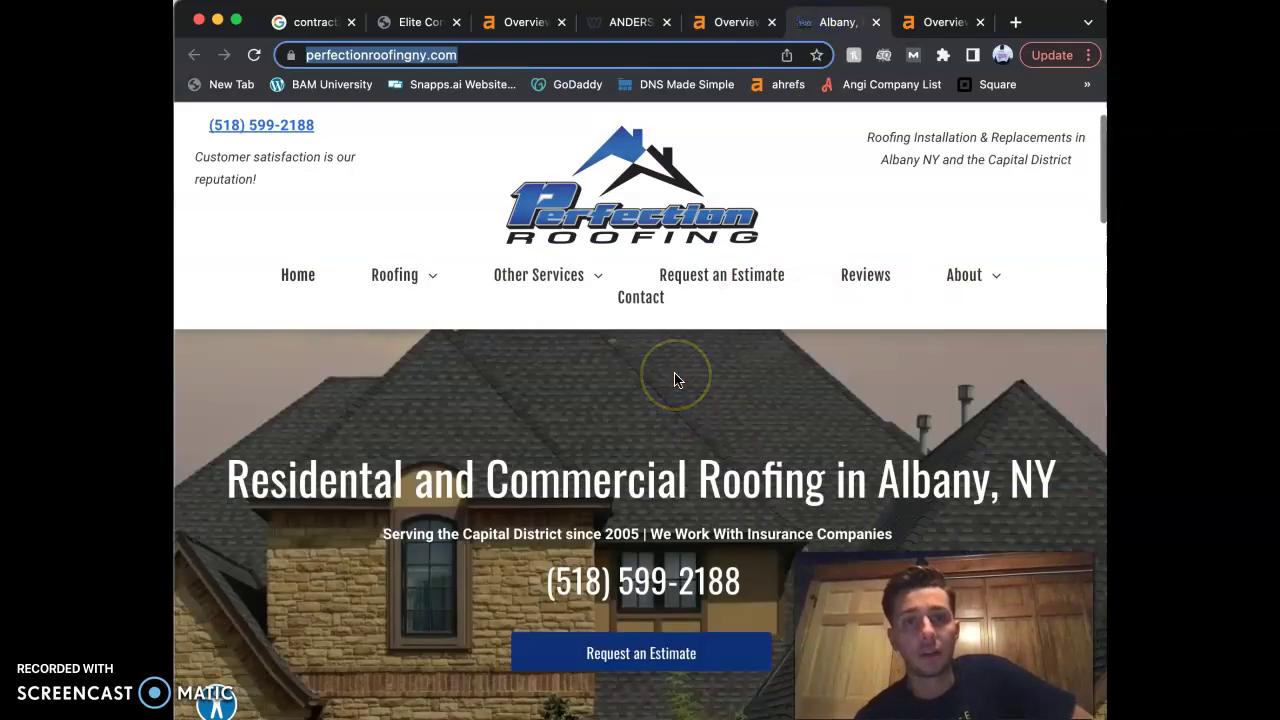
pyautogui.scroll(-15, 674, 379)
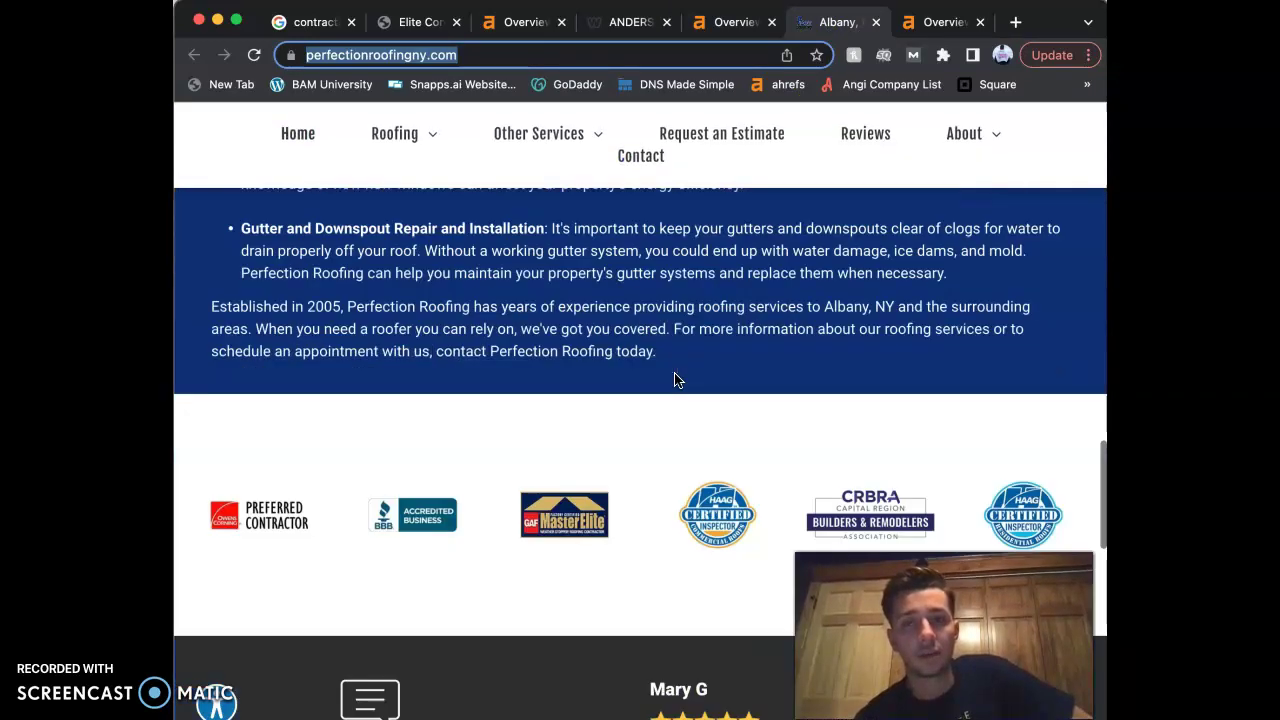
pyautogui.scroll(15, 674, 379)
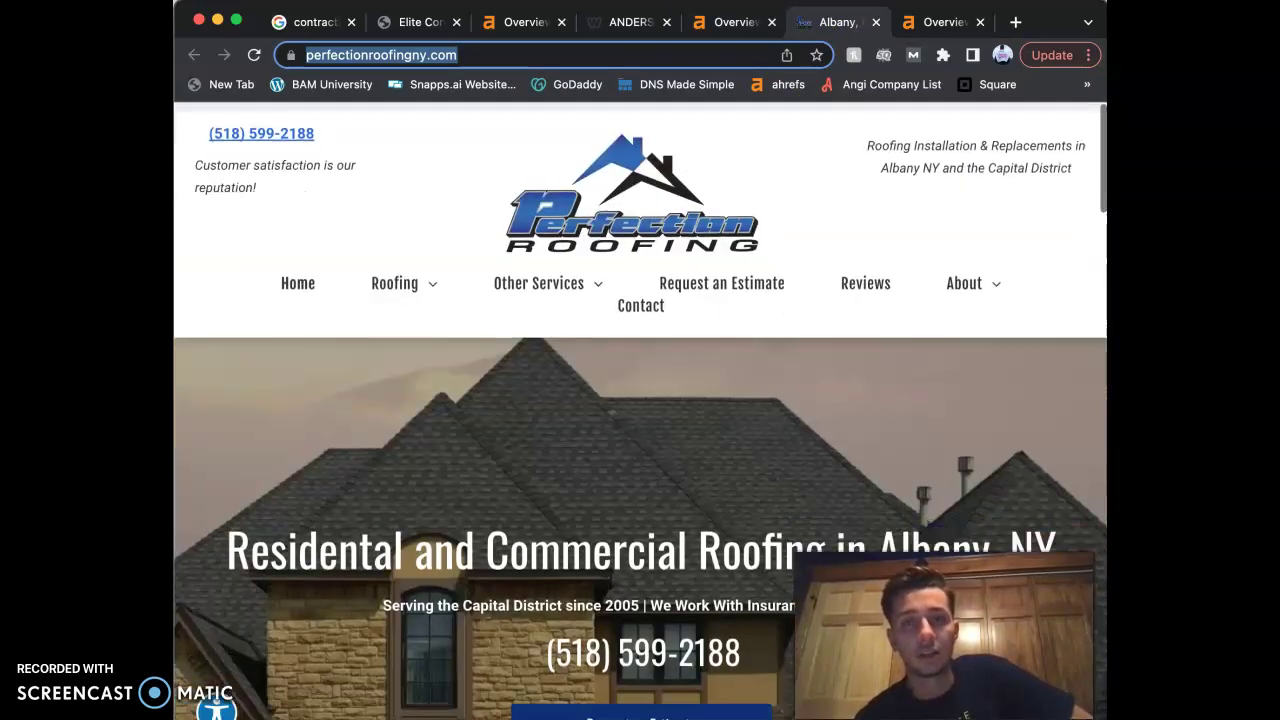
# Switch to Perfection Roofing's ahrefs overview and compare its ratings, backlinks, referring domains and organic figures
pyautogui.click(940, 22)
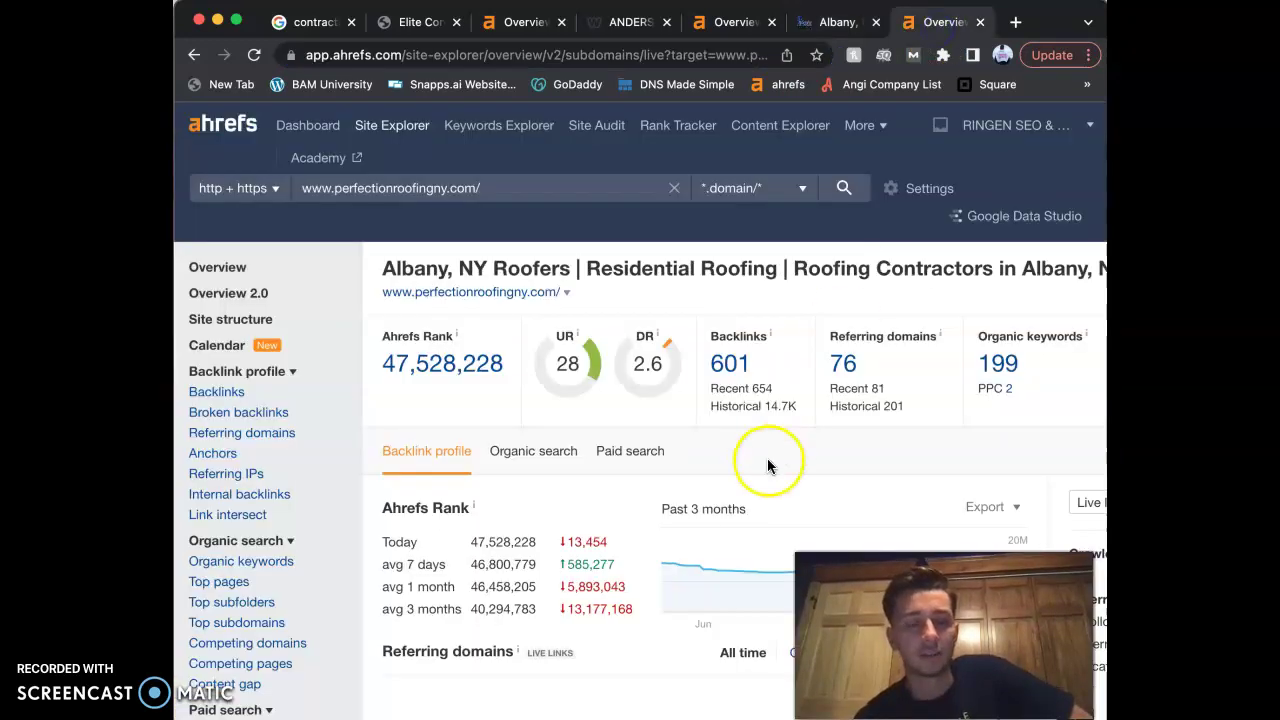
pyautogui.hscroll(2, 727, 403)
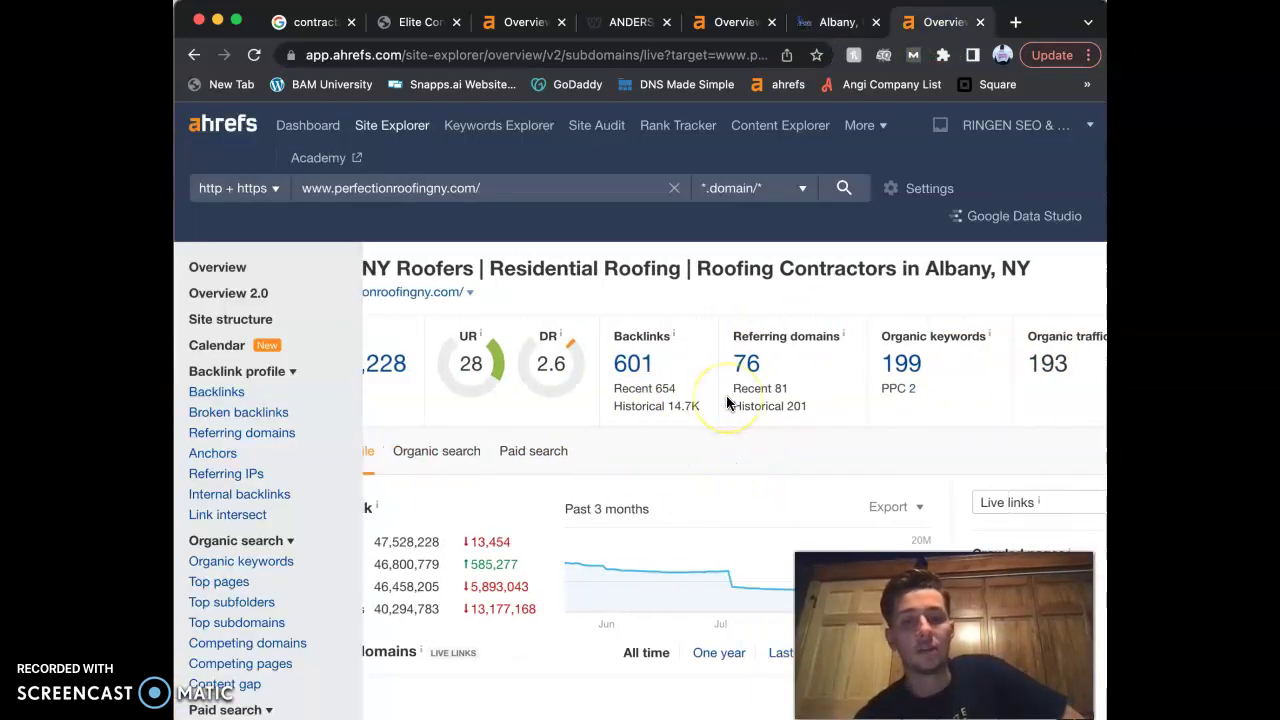
pyautogui.hscroll(2, 727, 403)
pyautogui.hscroll(-4, 727, 403)
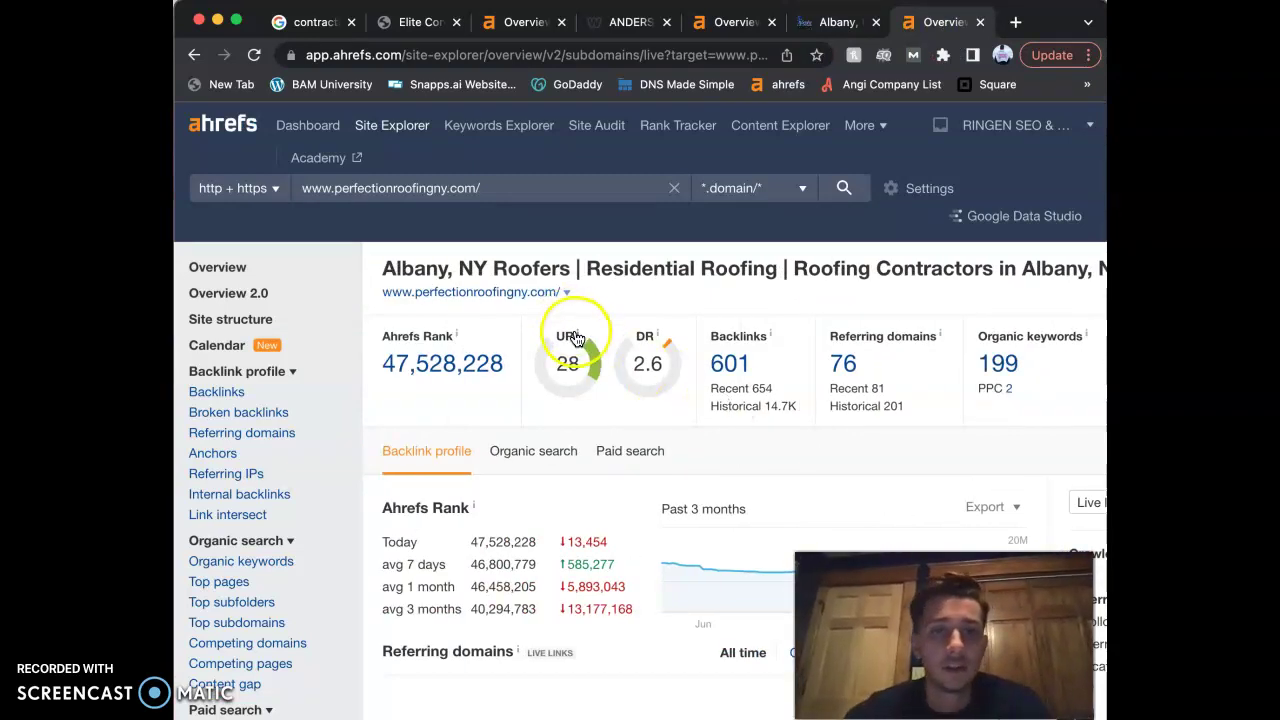
# Read the URL Rating and Domain Rating definitions in Perfection Roofing's overview and check its referring domains metric
pyautogui.moveTo(575, 340)
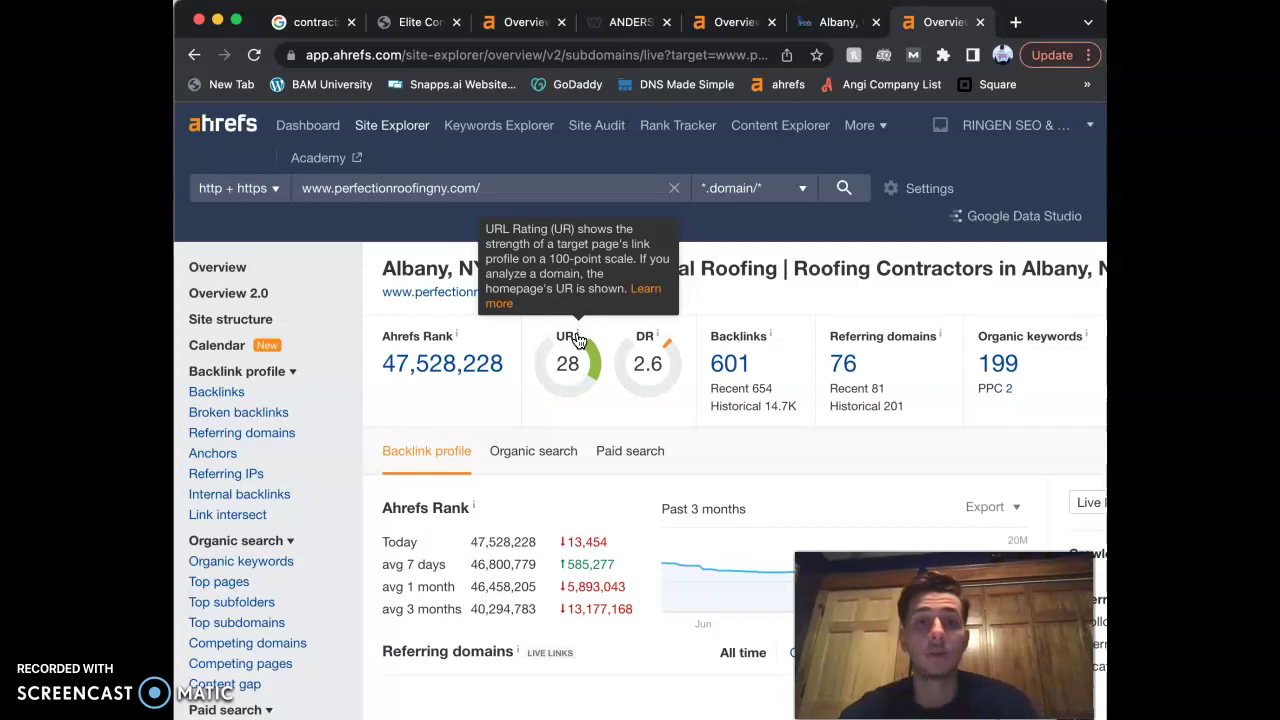
pyautogui.click(658, 340)
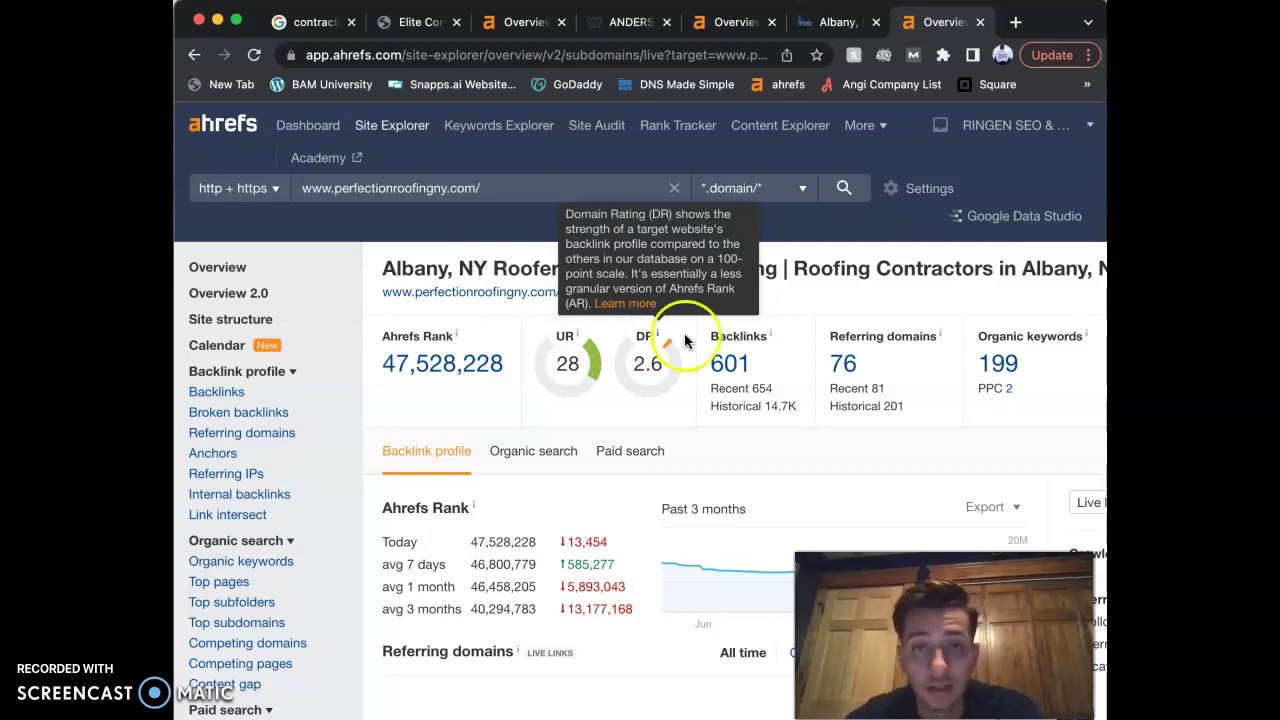
pyautogui.click(941, 340)
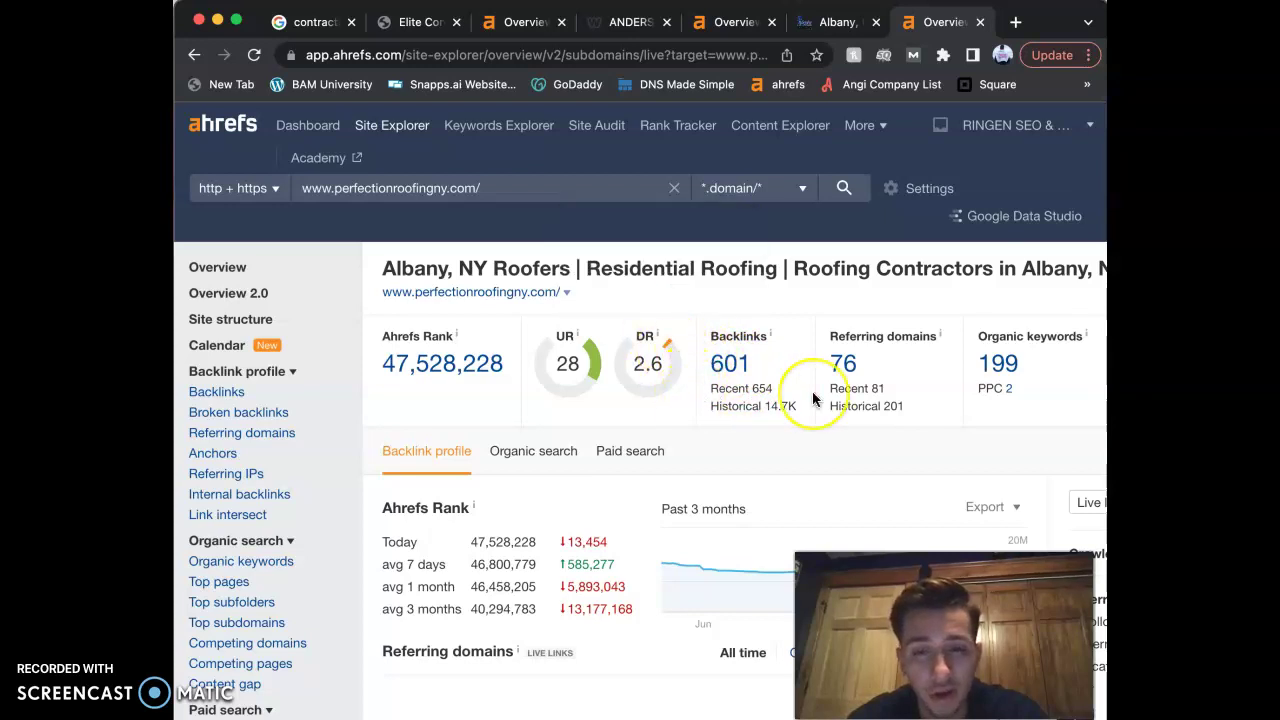
# Examine Perfection Roofing's organic keywords, organic traffic and traffic value in the ahrefs overview
pyautogui.hscroll(5, 812, 395)
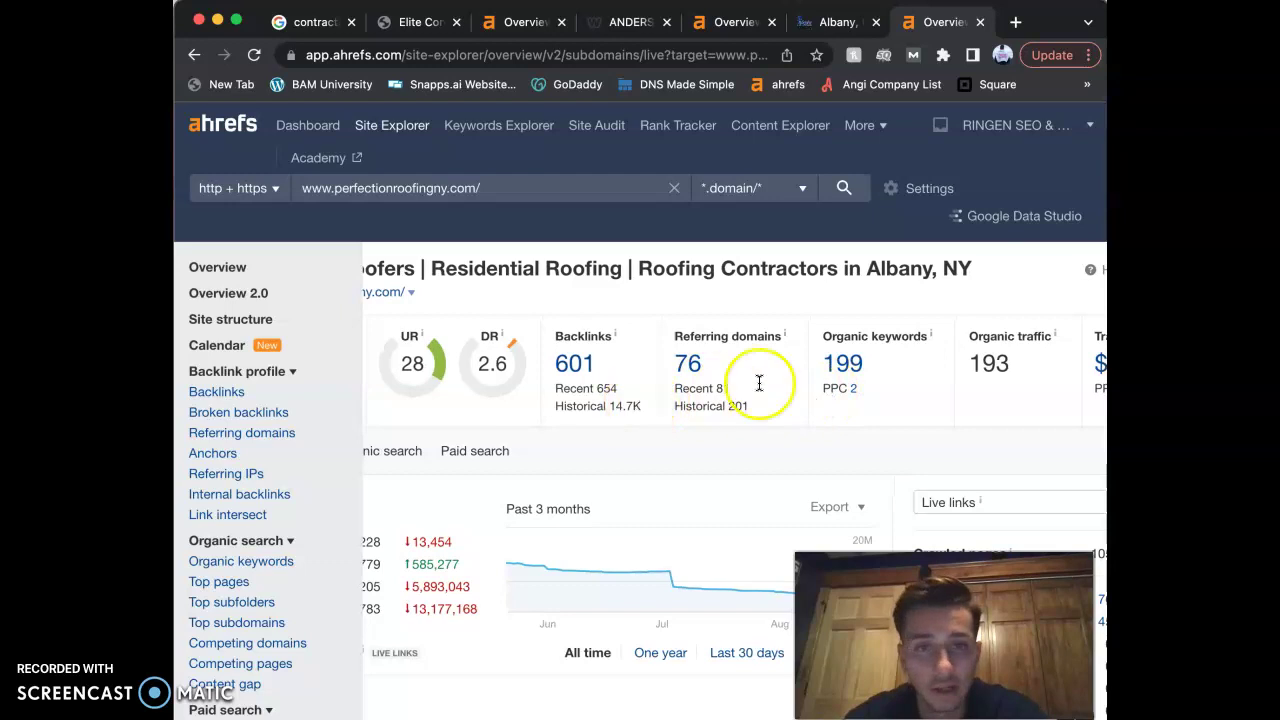
pyautogui.hscroll(3, 860, 400)
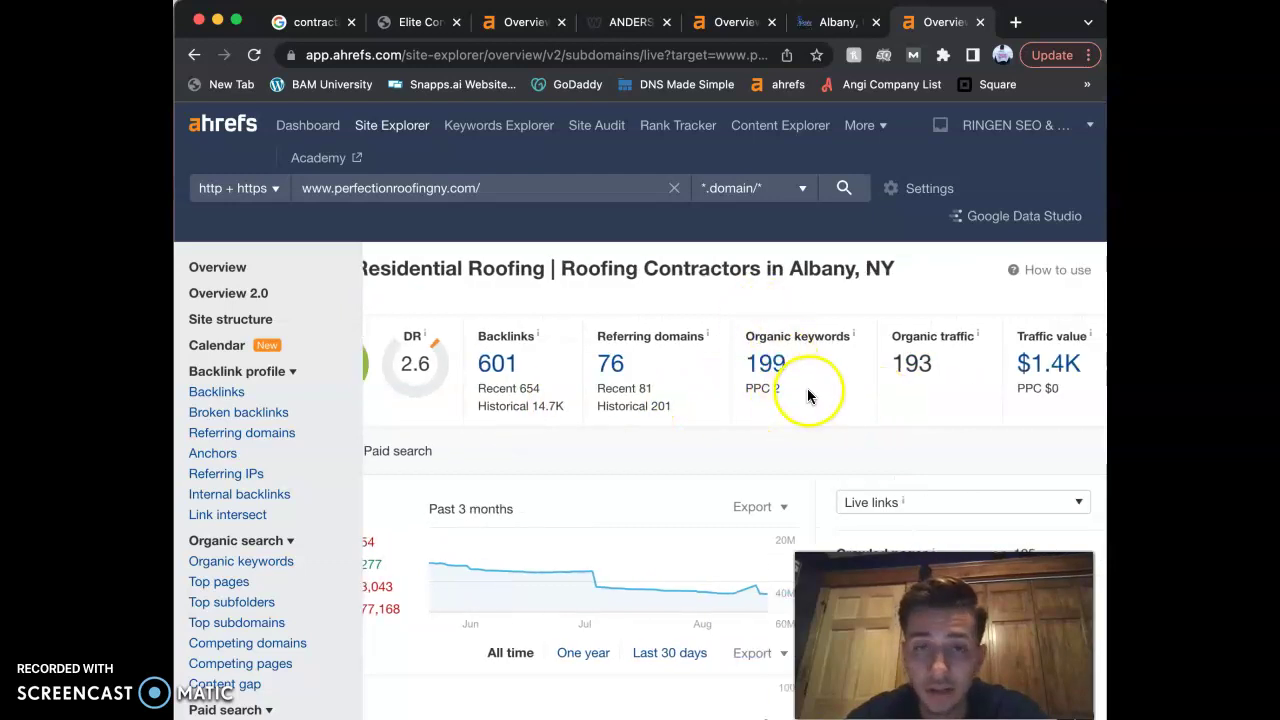
pyautogui.hscroll(1, 933, 376)
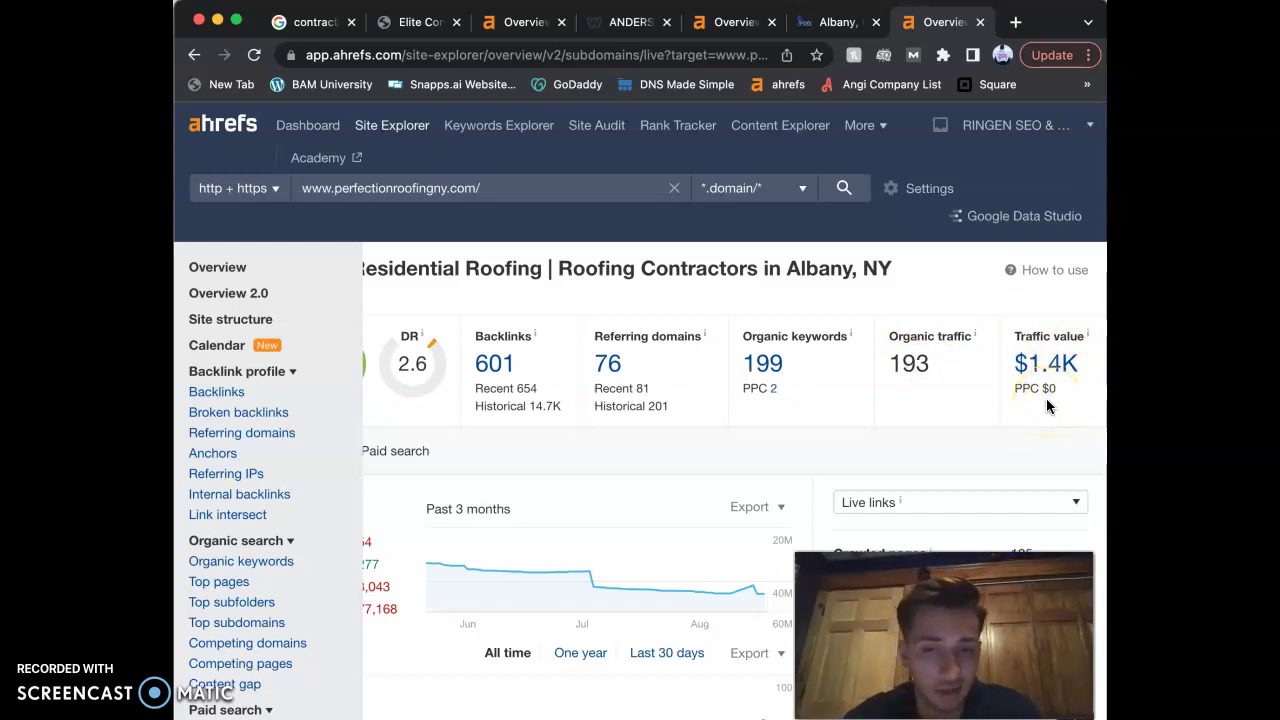
pyautogui.hscroll(-2, 713, 424)
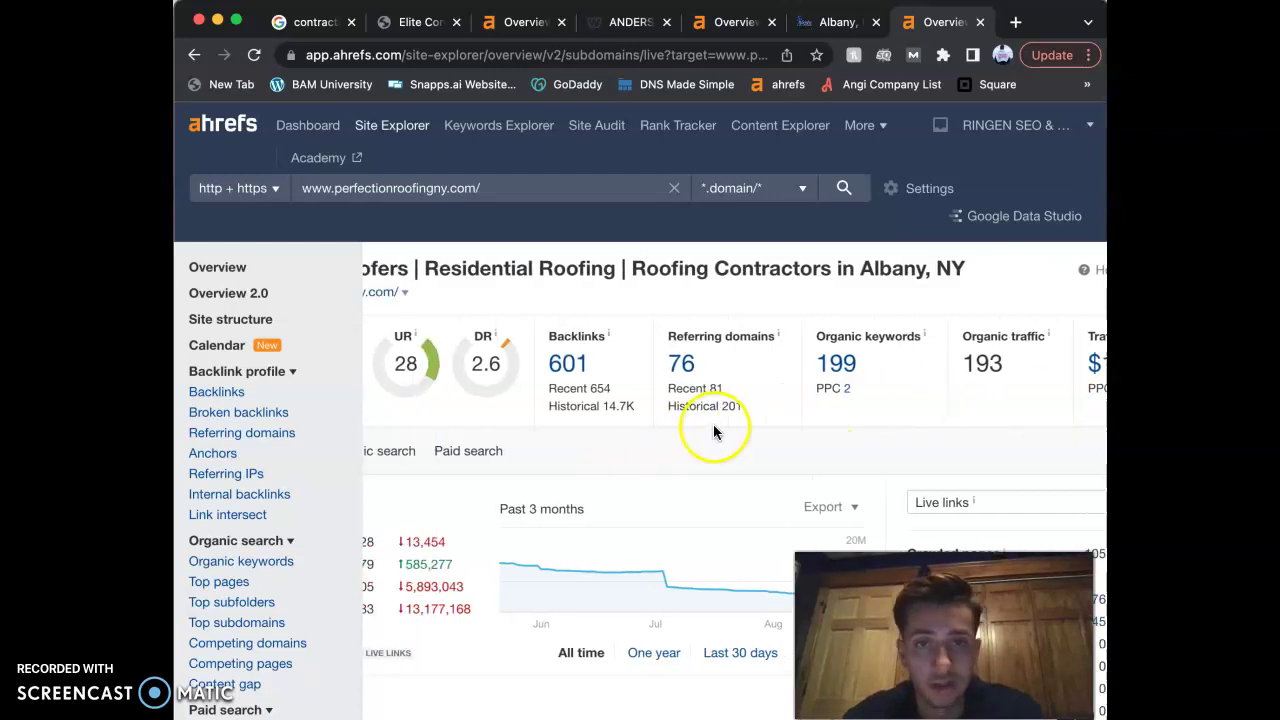
# Open the Organic Keywords report for perfectionroofingny.com and examine its keyword search volumes
pyautogui.click(842, 369)
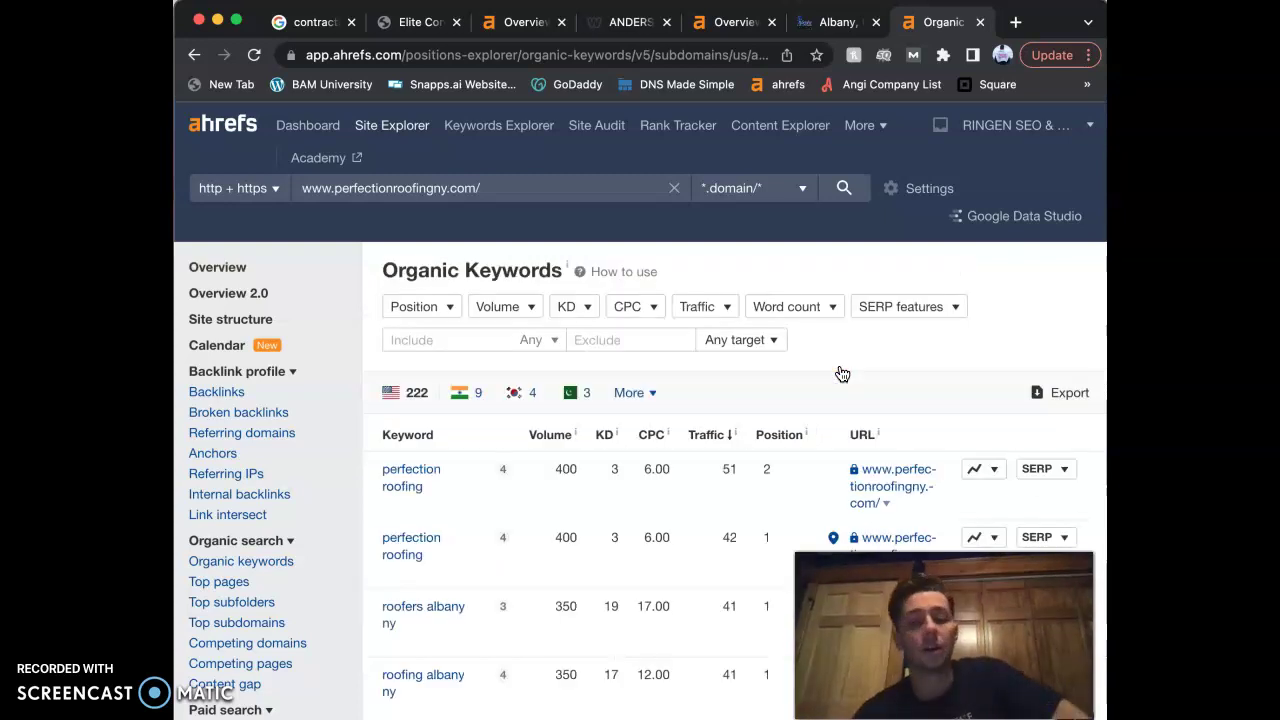
pyautogui.click(645, 549)
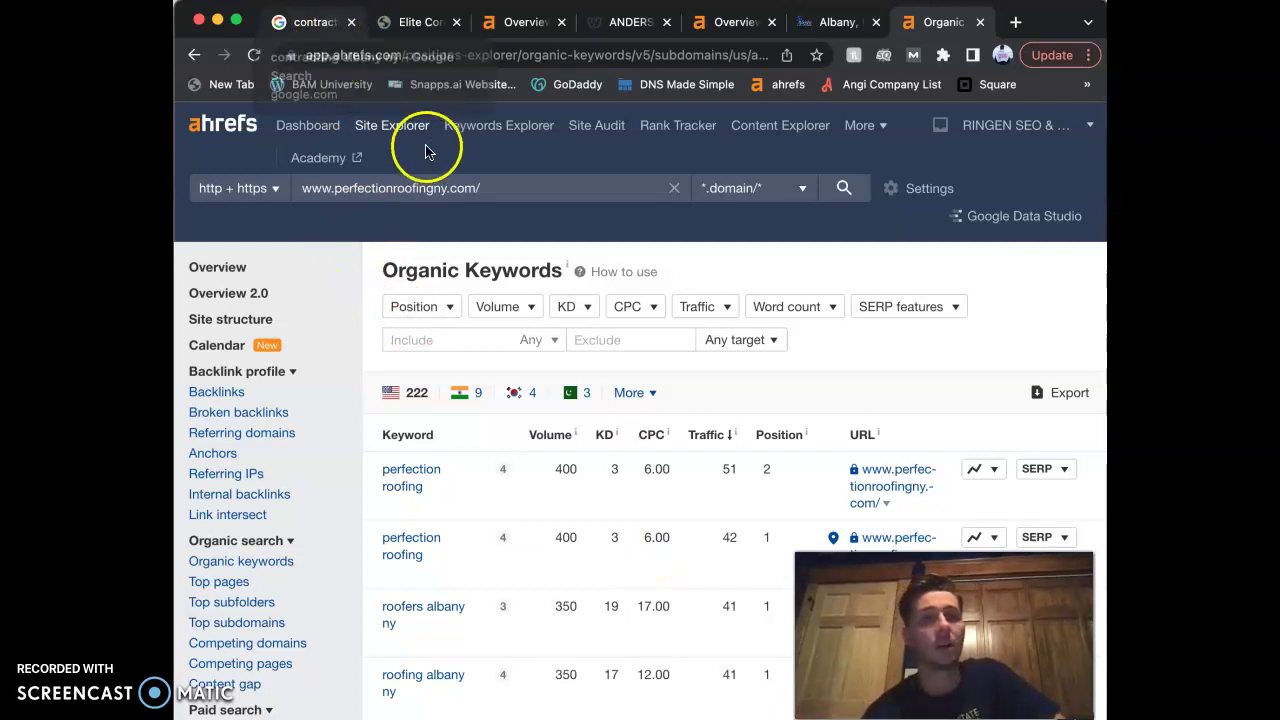
pyautogui.click(317, 20)
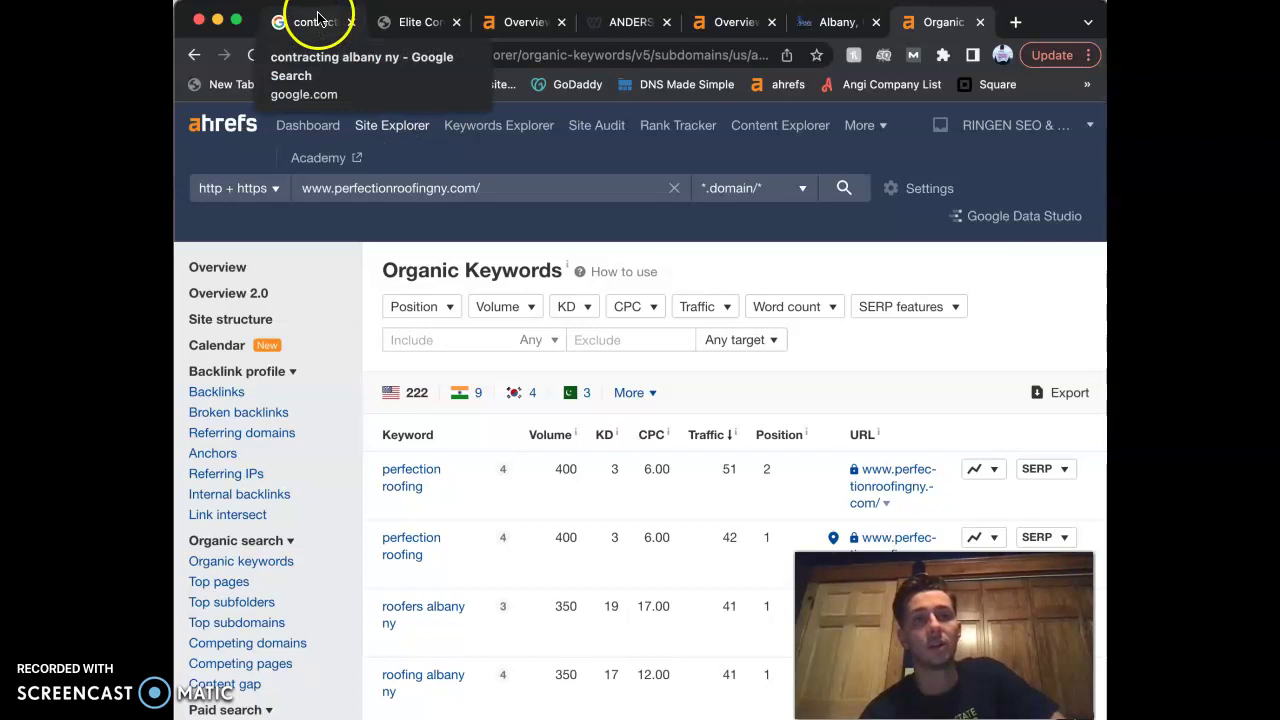
pyautogui.scroll(-3, 734, 578)
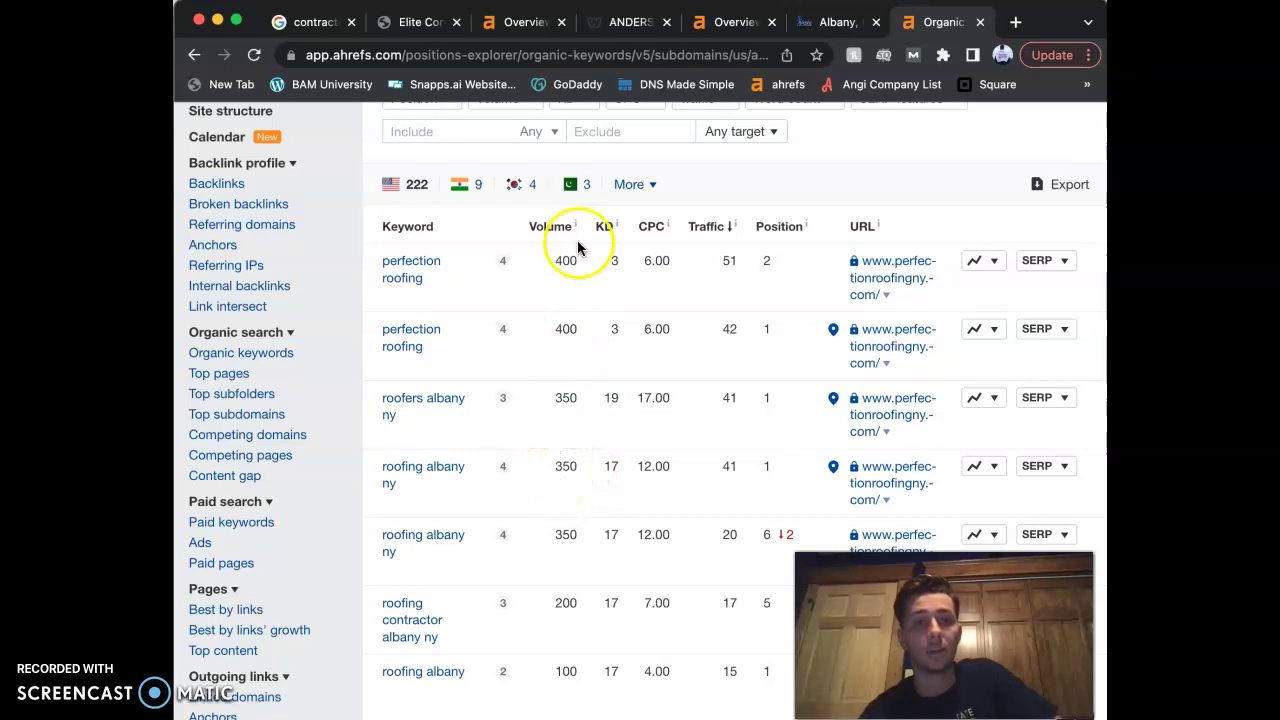
pyautogui.moveTo(573, 226)
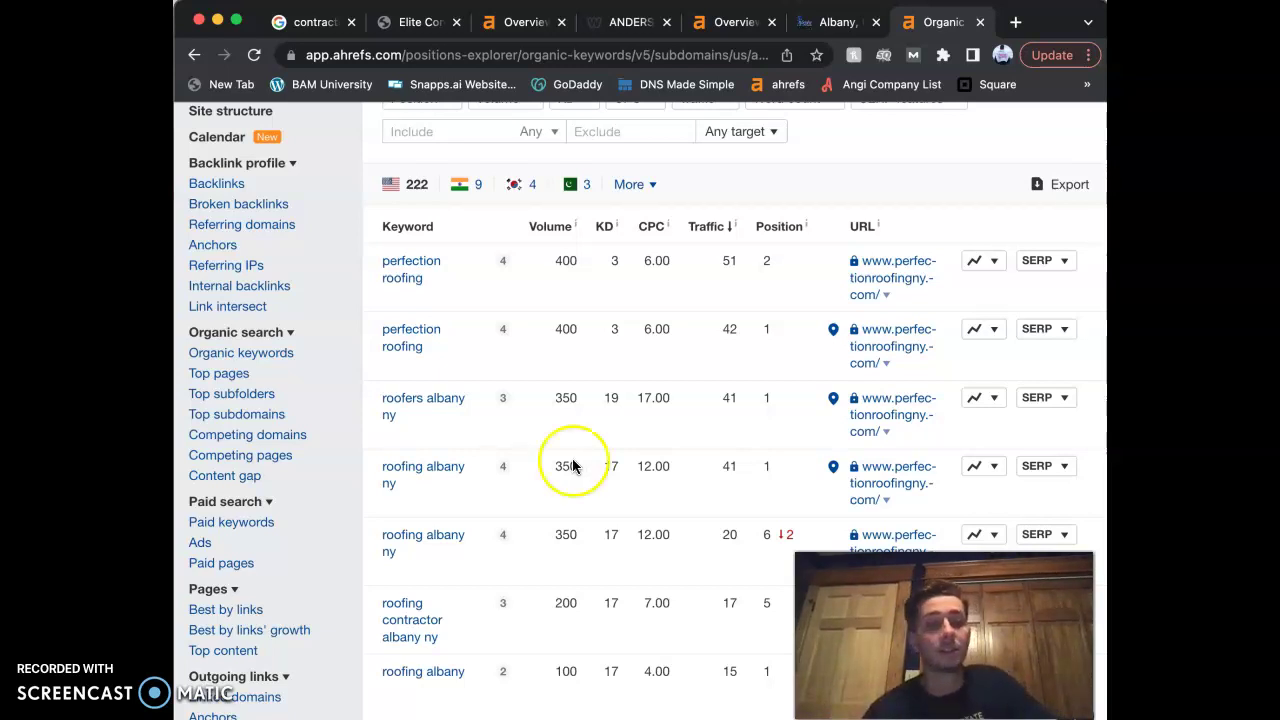
# Examine the Albany roofing keywords in the report, comparing their volume, traffic and ranking position
pyautogui.scroll(-2, 529, 505)
pyautogui.scroll(1, 451, 404)
pyautogui.scroll(-1, 460, 430)
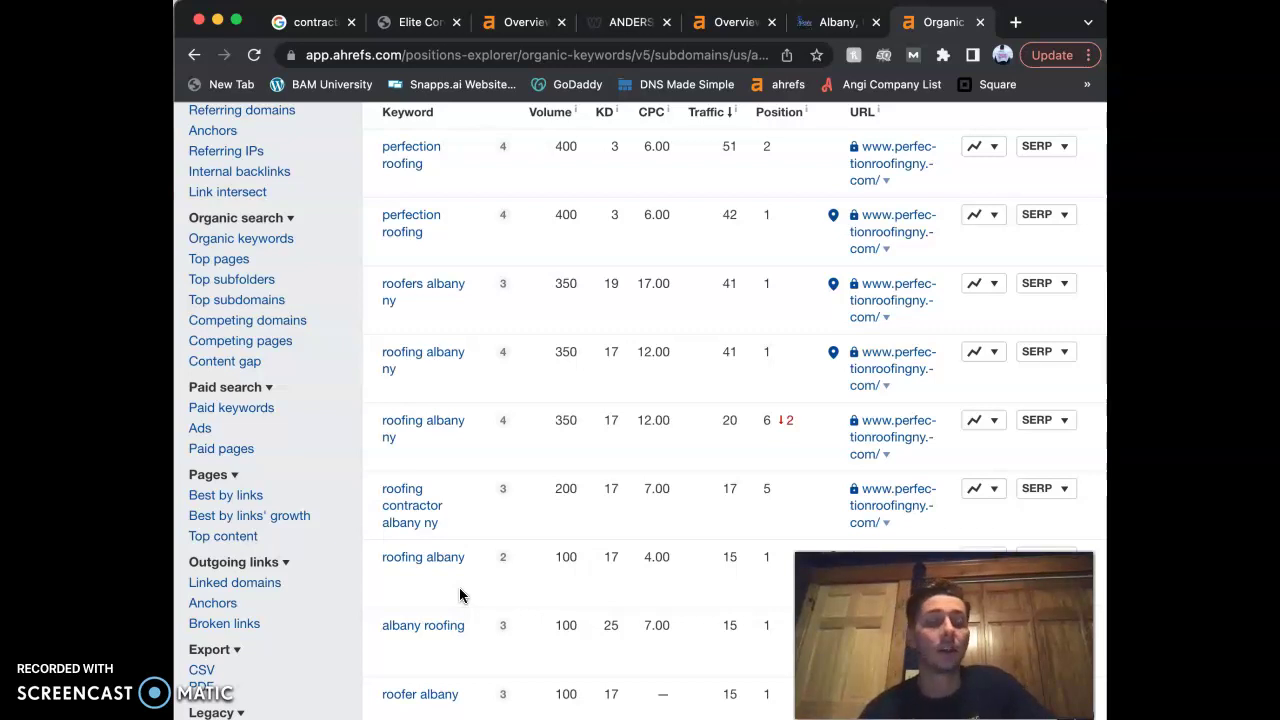
pyautogui.scroll(1, 433, 600)
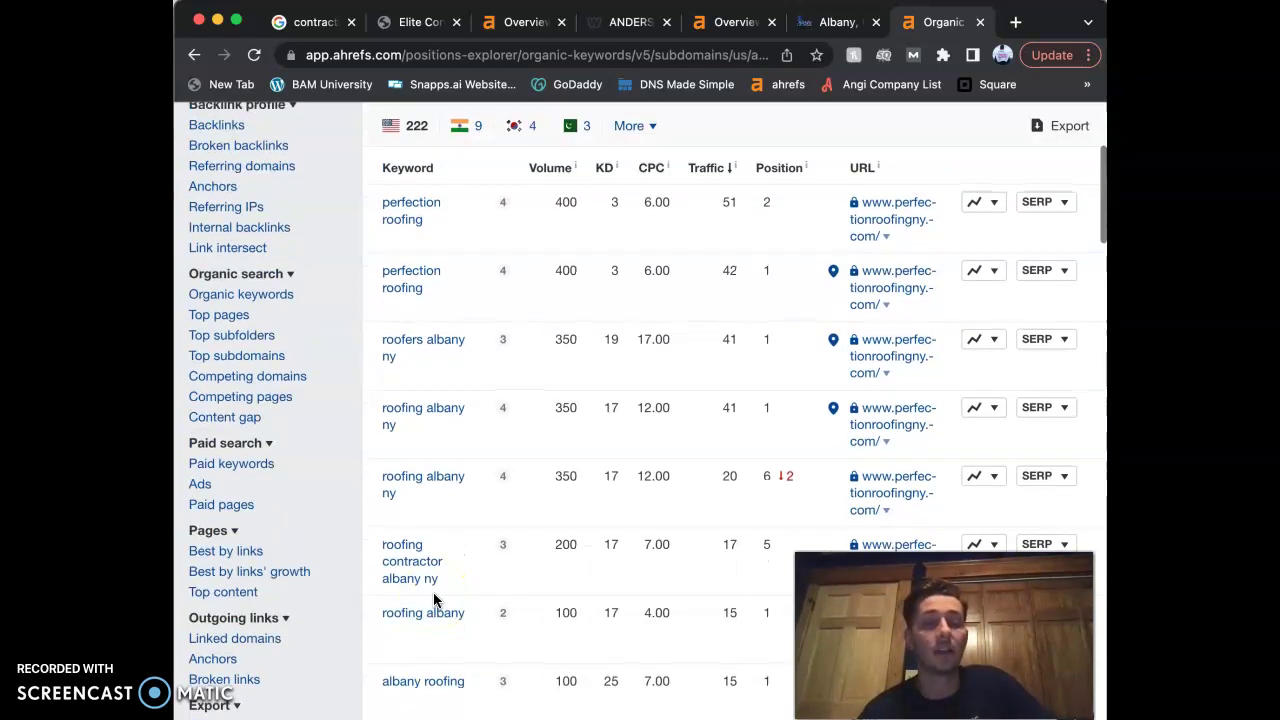
pyautogui.scroll(-1, 433, 600)
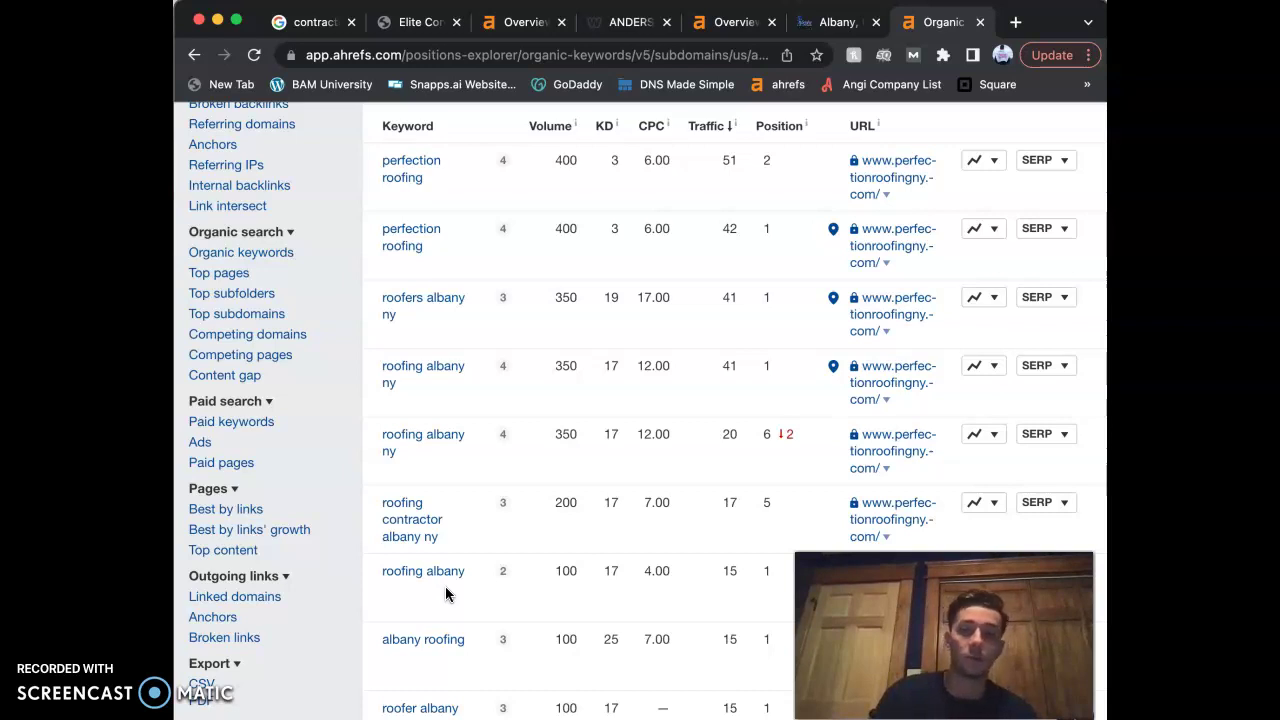
# Return to the Google results for "contracting albany ny" and check the local contractor listings
pyautogui.click(430, 22)
pyautogui.click(330, 28)
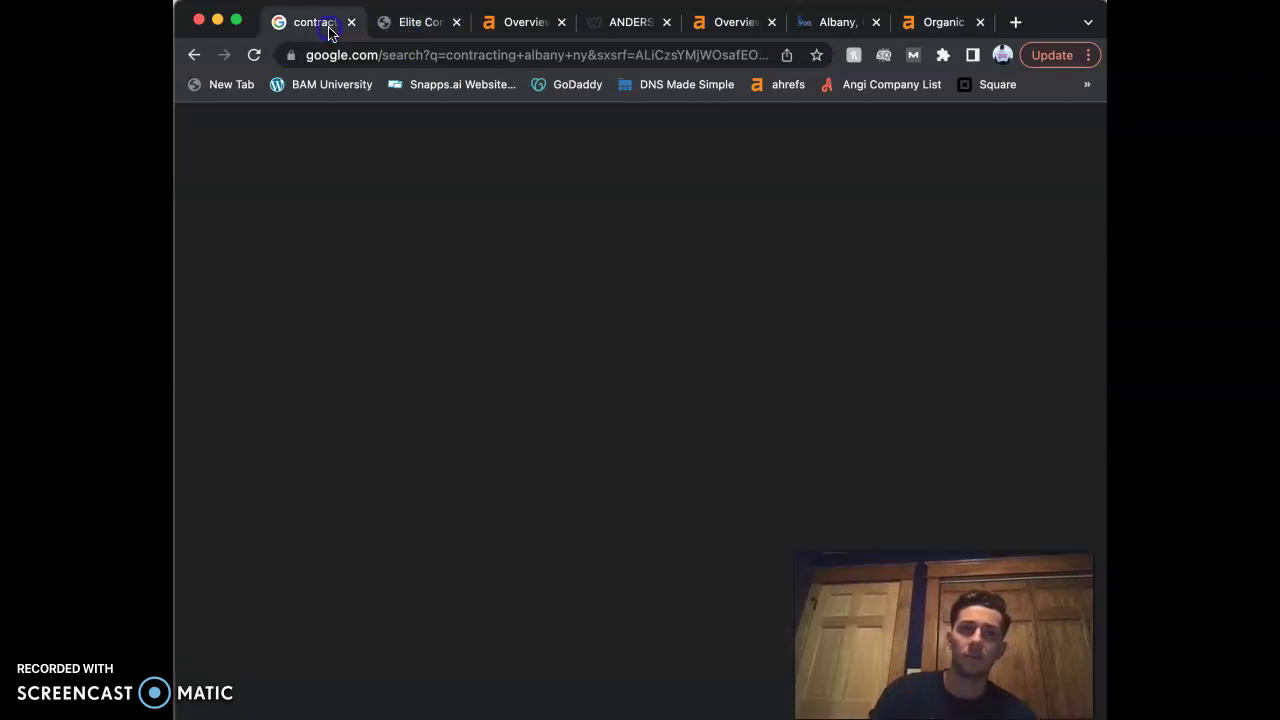
pyautogui.scroll(-1, 550, 330)
pyautogui.scroll(-3, 556, 336)
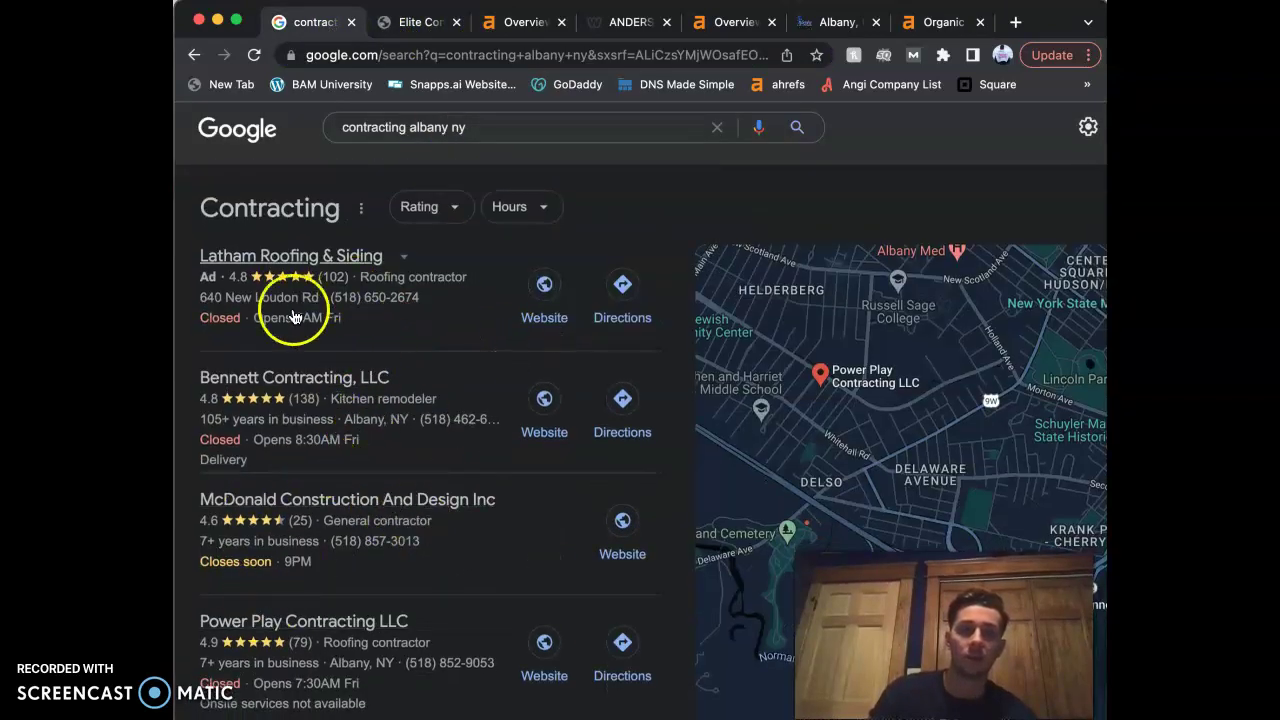
# Go back to the "contracting cohoes ny" results and examine the ads, Elite Contracting's local listing and the organic results
pyautogui.click(197, 58)
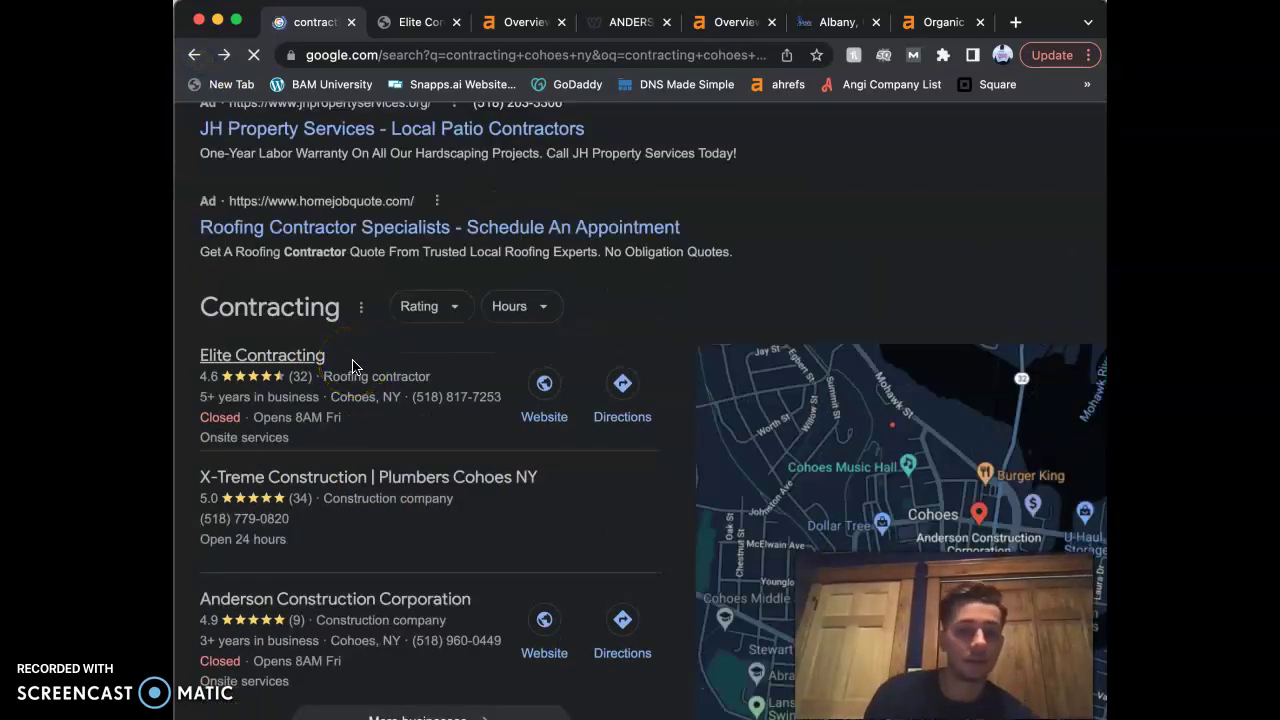
pyautogui.click(451, 349)
pyautogui.scroll(1, 500, 395)
pyautogui.scroll(5, 508, 397)
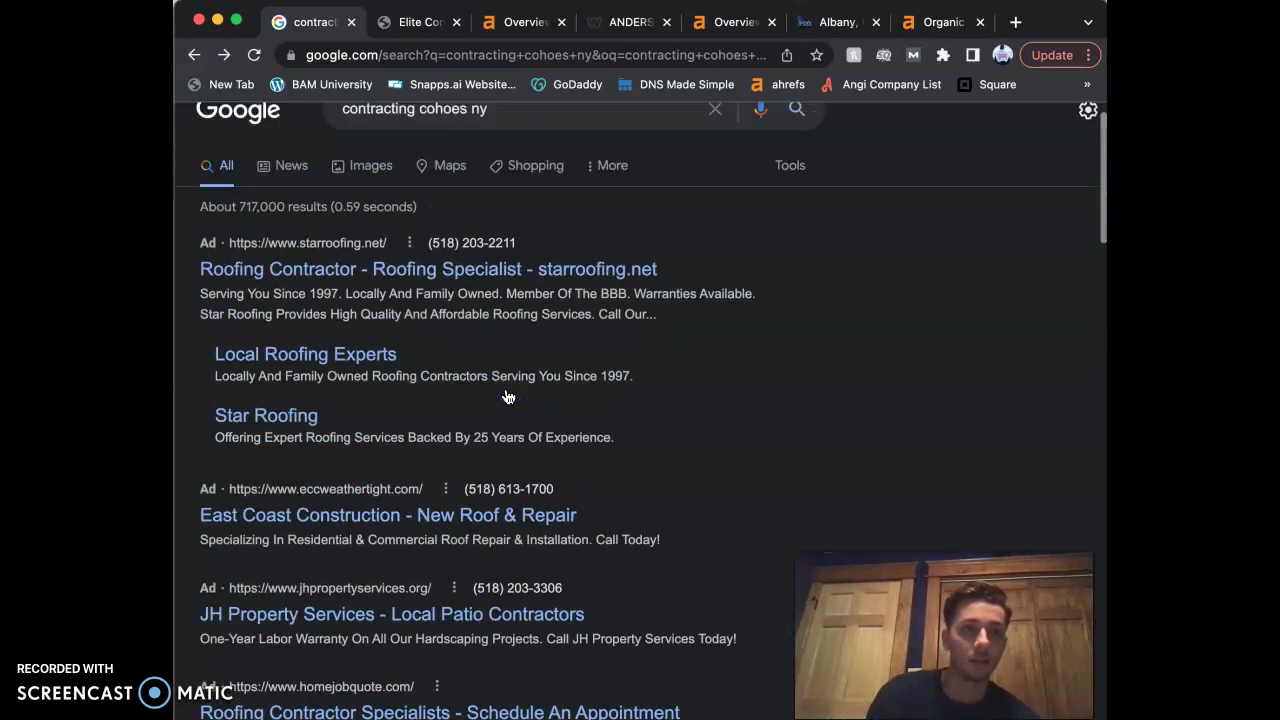
pyautogui.scroll(-5, 468, 211)
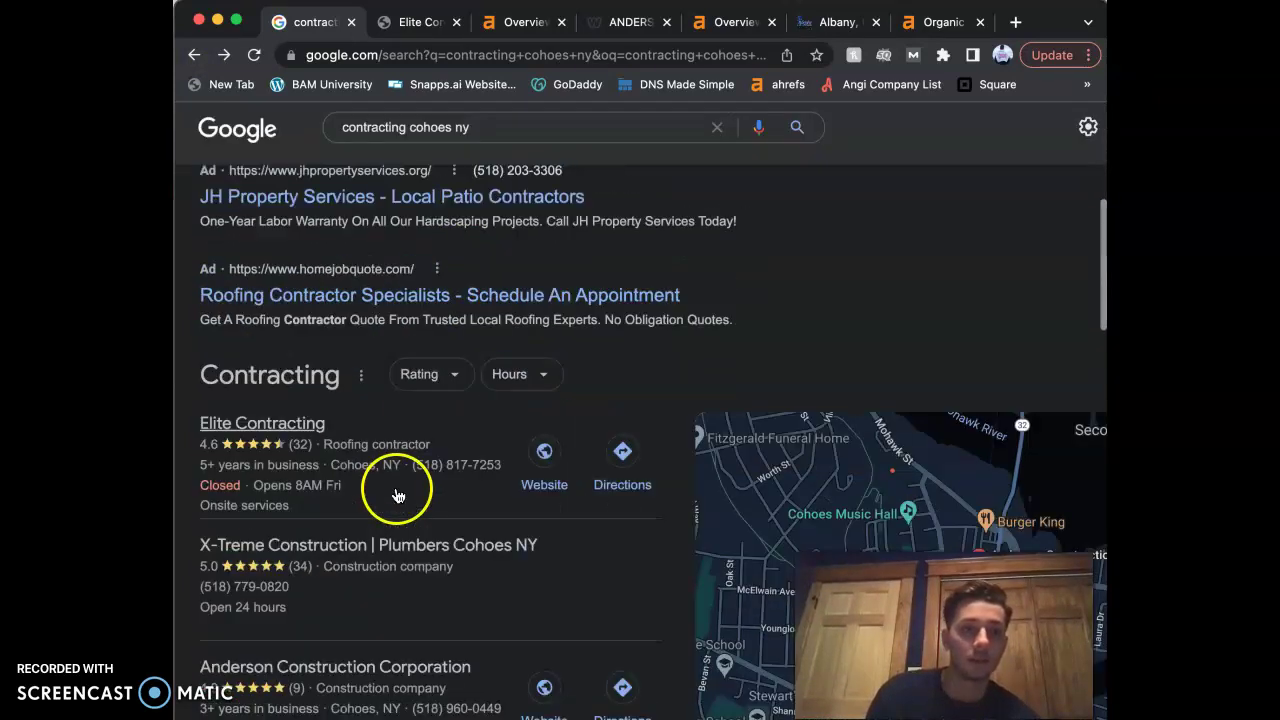
pyautogui.scroll(-1, 430, 460)
pyautogui.scroll(4, 655, 380)
pyautogui.scroll(3, 834, 437)
pyautogui.scroll(-12, 834, 437)
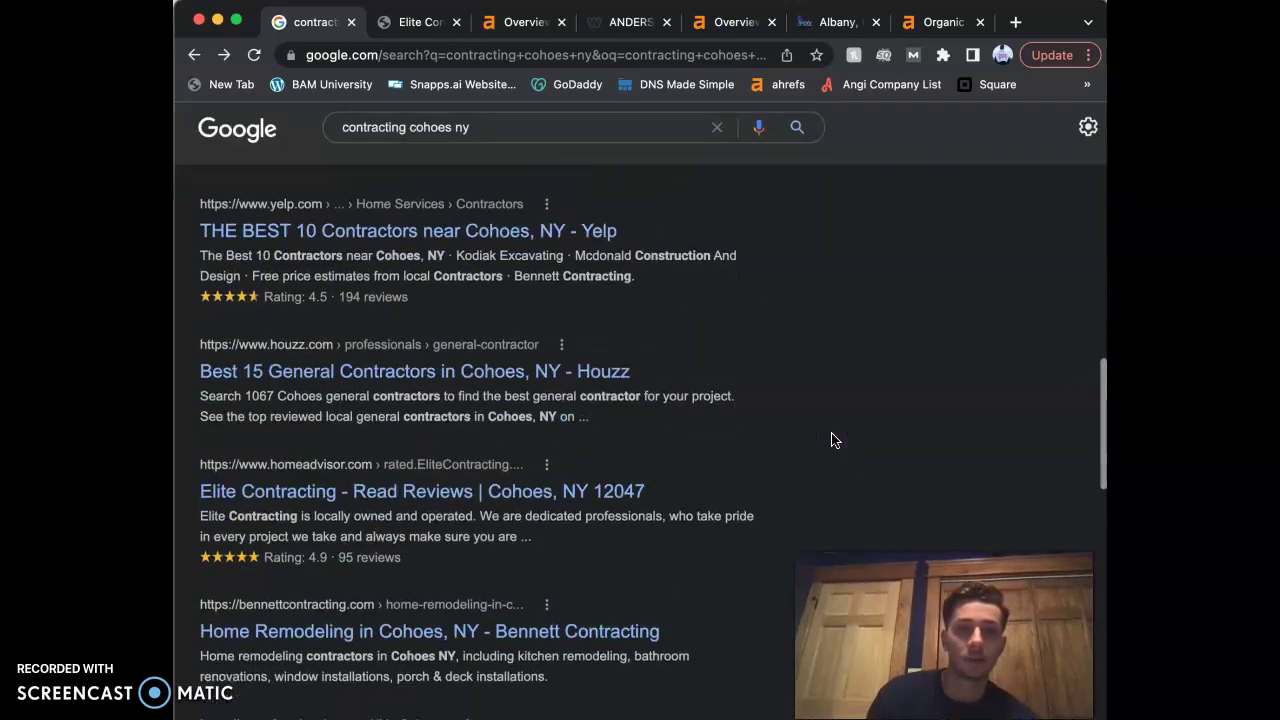
pyautogui.scroll(12, 832, 437)
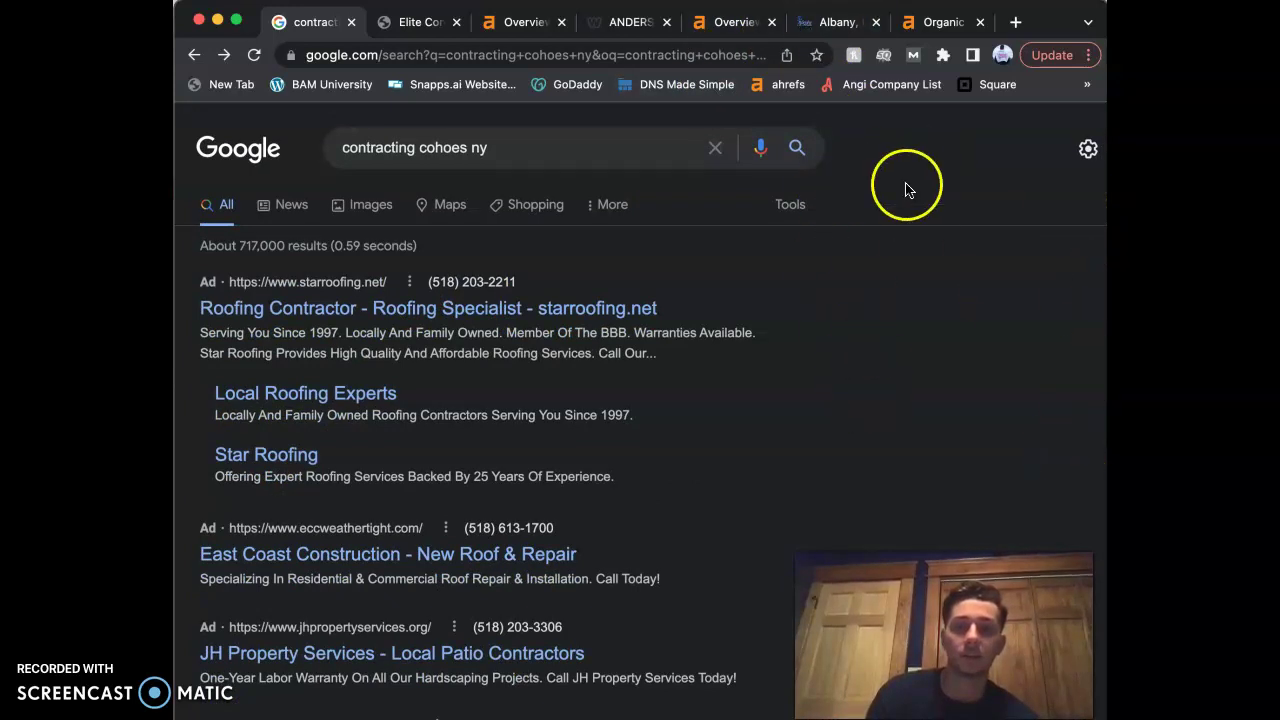
# Switch back to Perfection Roofing's Organic Keywords report and examine the lower-volume Albany roofing keywords and their positions
pyautogui.click(942, 22)
pyautogui.scroll(-1, 510, 440)
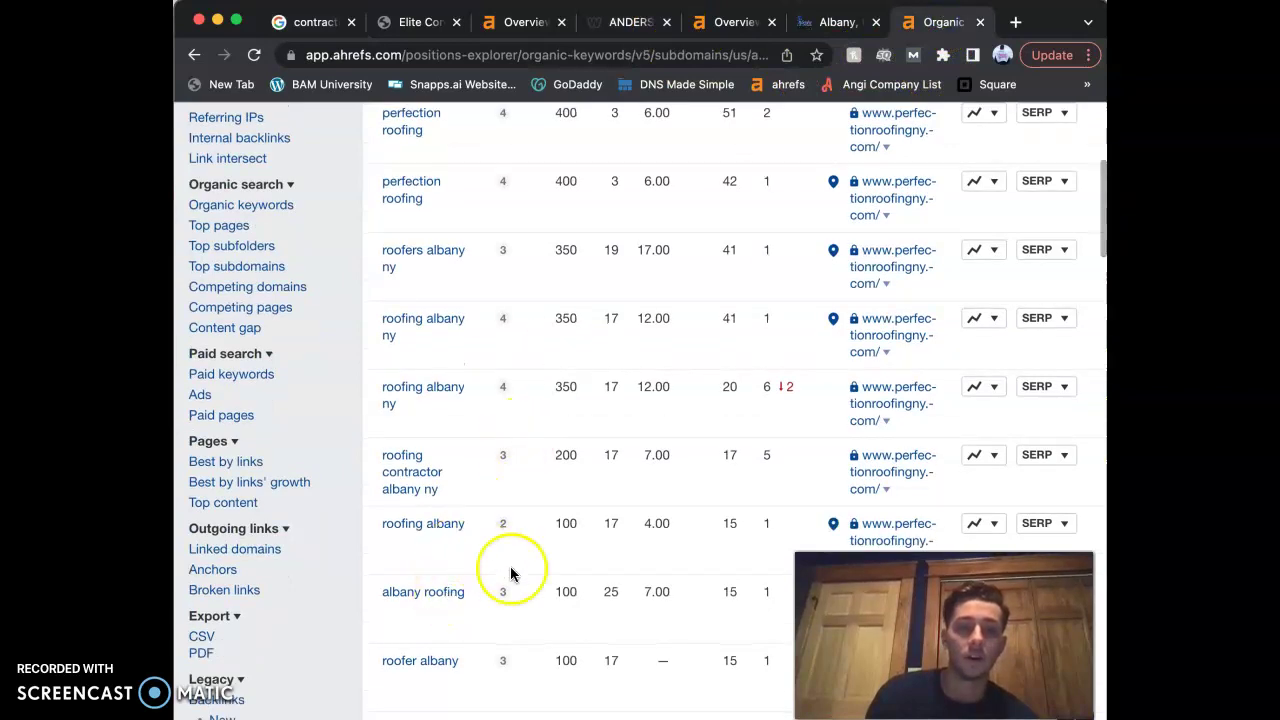
pyautogui.scroll(-3, 512, 571)
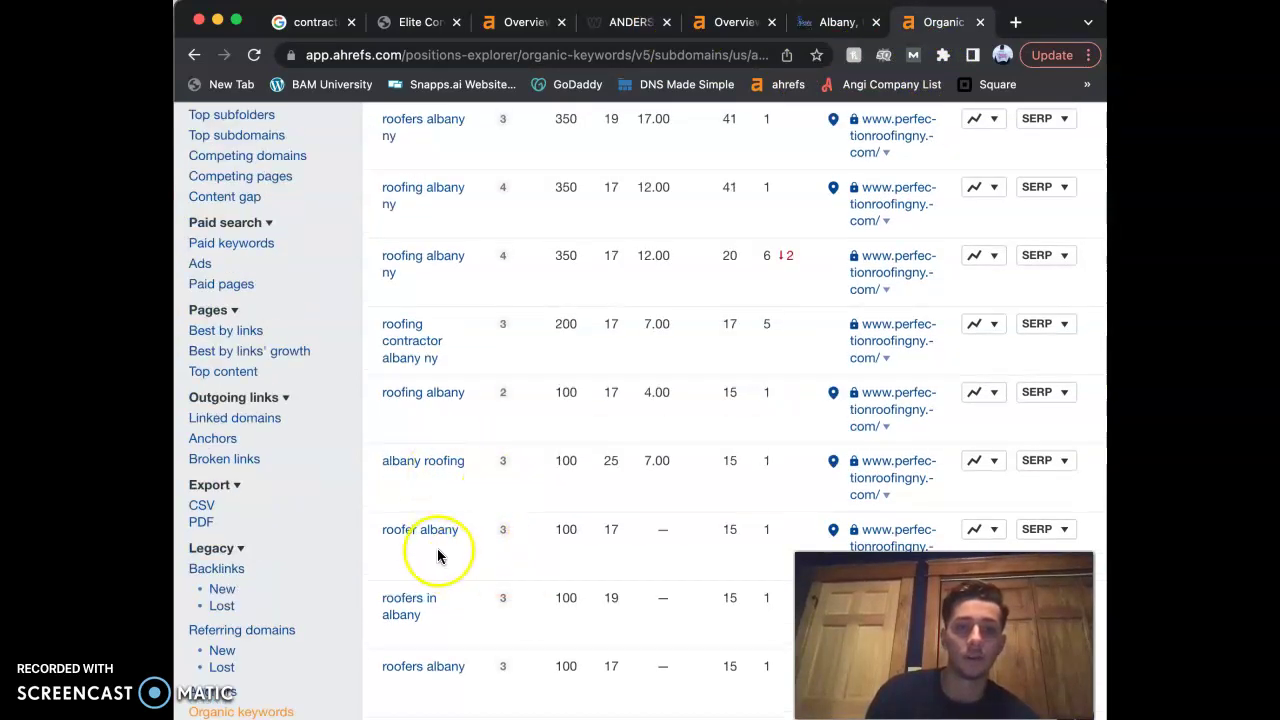
pyautogui.scroll(-2, 437, 548)
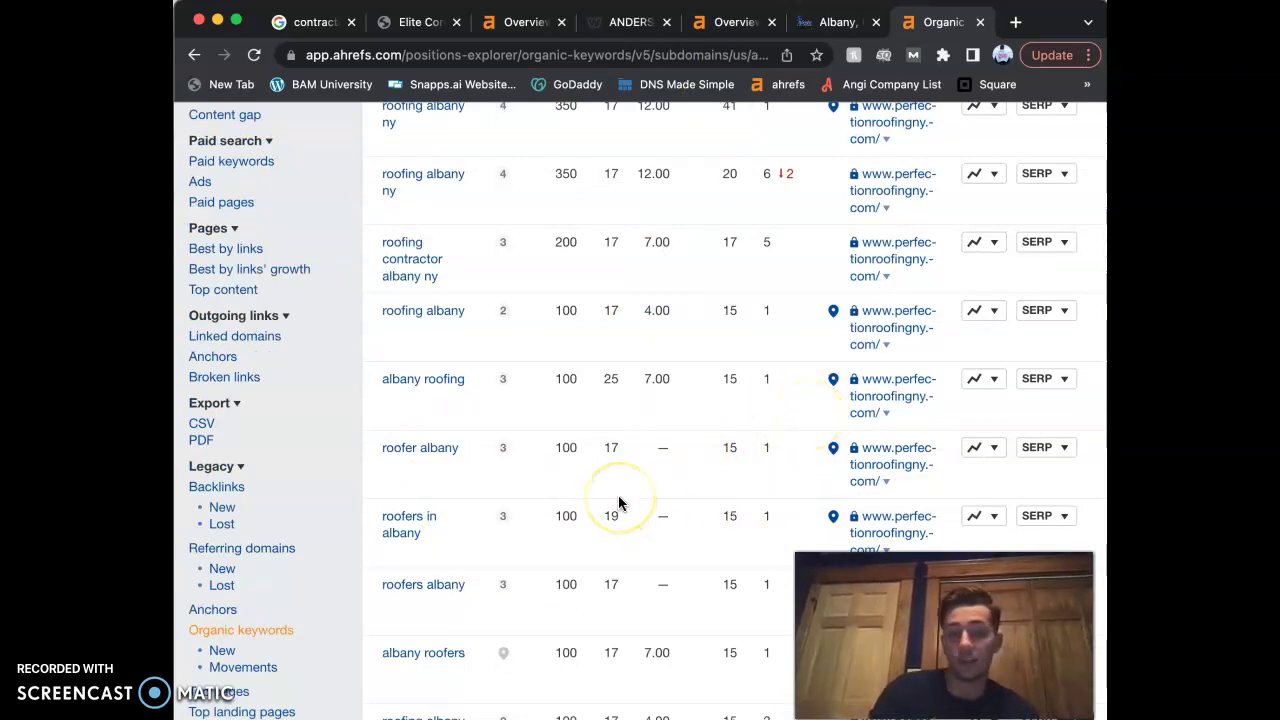
pyautogui.scroll(6, 618, 503)
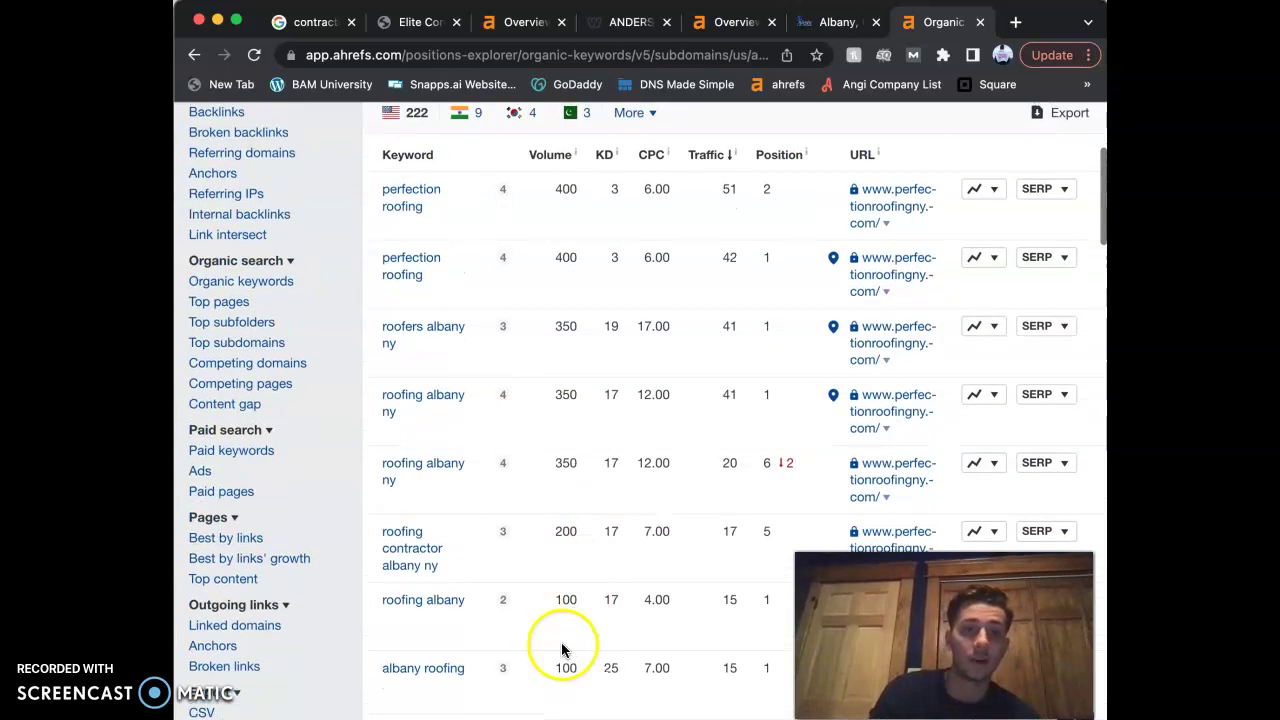
pyautogui.scroll(-3, 560, 643)
pyautogui.scroll(-2, 566, 621)
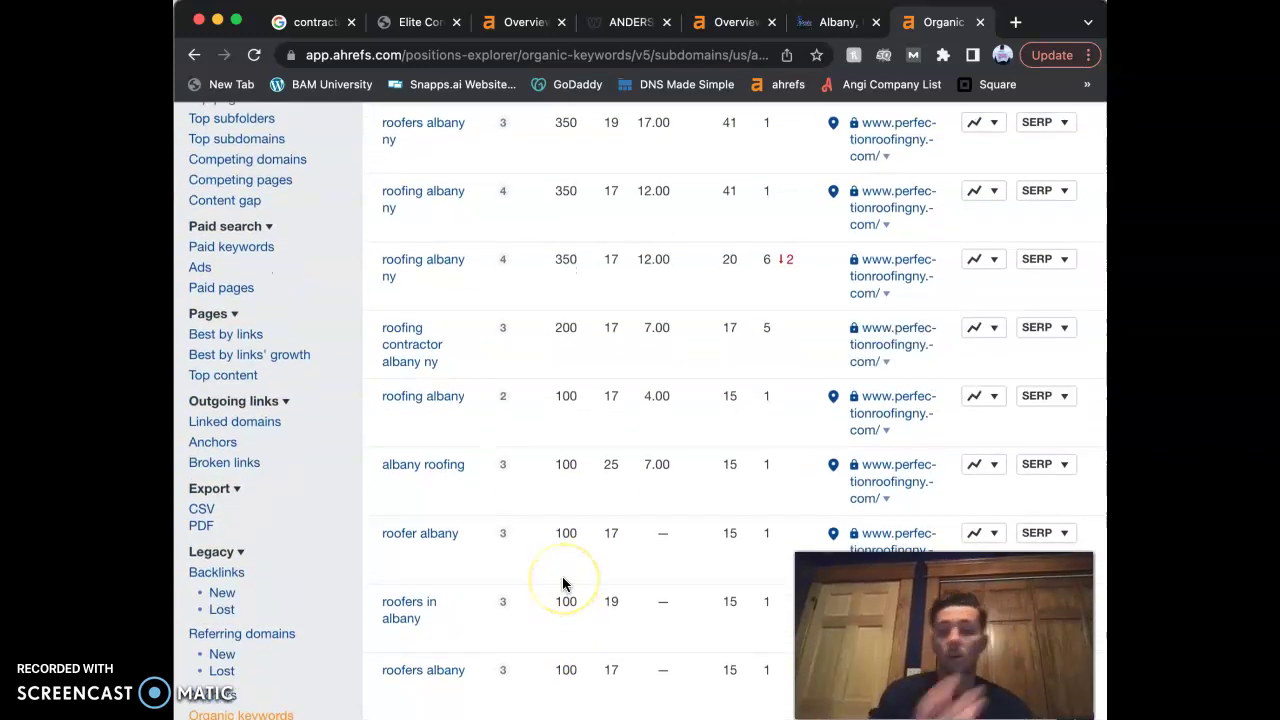